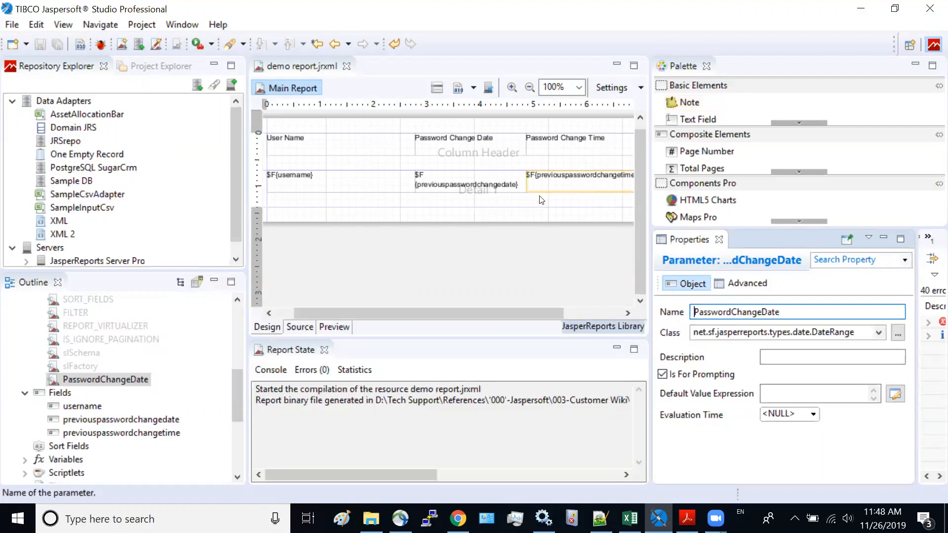
# Switch to the Jaspersoft Studio user guide in Adobe Acrobat Reader and examine the date range parameter classes in section 6.3.4.2
pyautogui.click(120, 379)
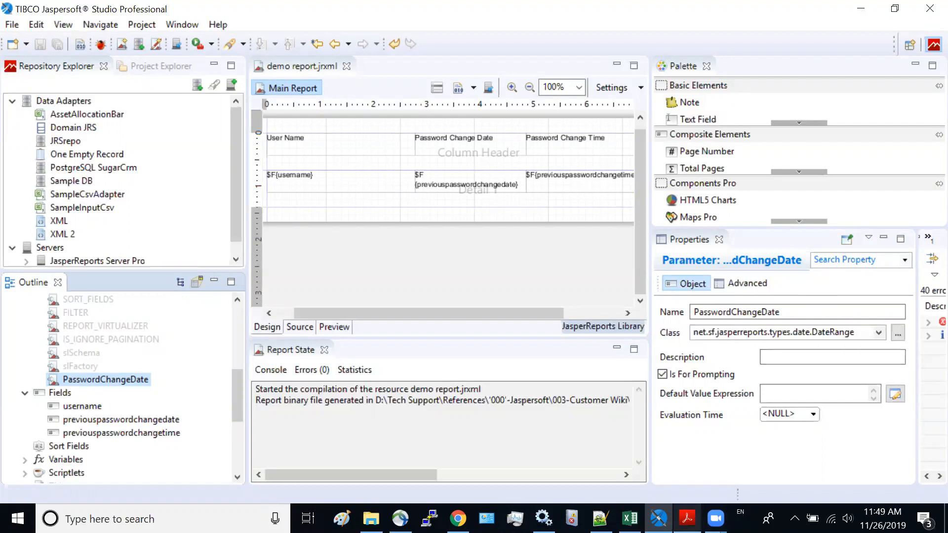
pyautogui.click(686, 518)
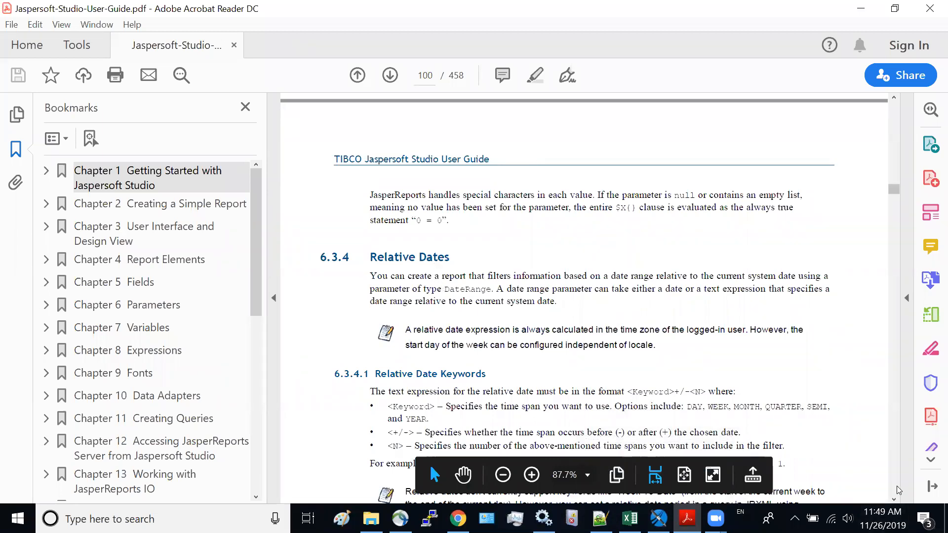
pyautogui.click(893, 500)
pyautogui.click(894, 500)
pyautogui.click(894, 500)
pyautogui.click(894, 500)
pyautogui.scroll(-10, 893, 500)
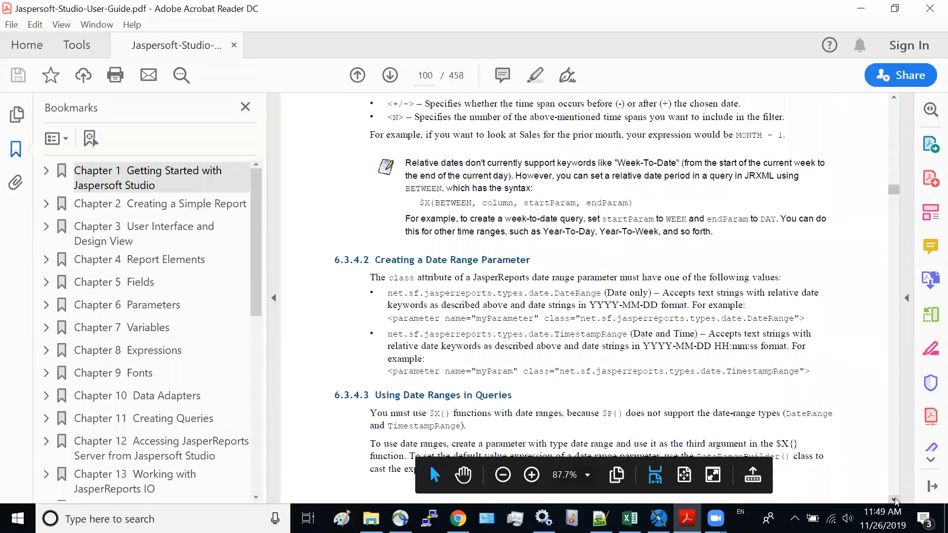
pyautogui.click(895, 500)
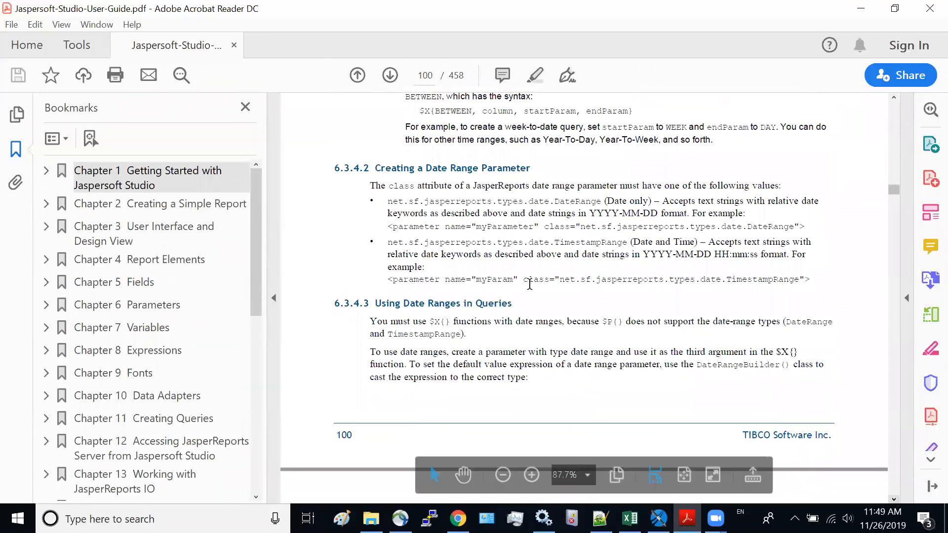
pyautogui.moveTo(390, 202); pyautogui.dragTo(603, 200)
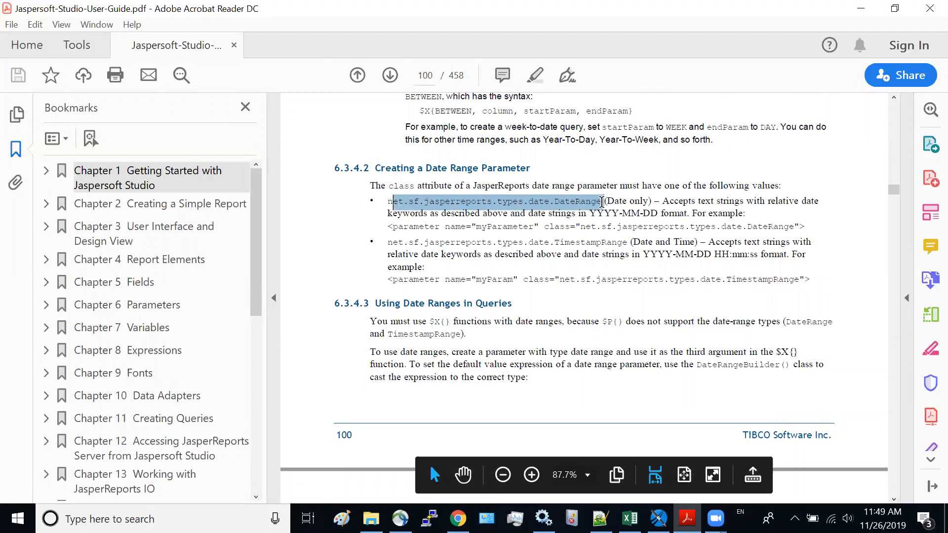
pyautogui.click(857, 299)
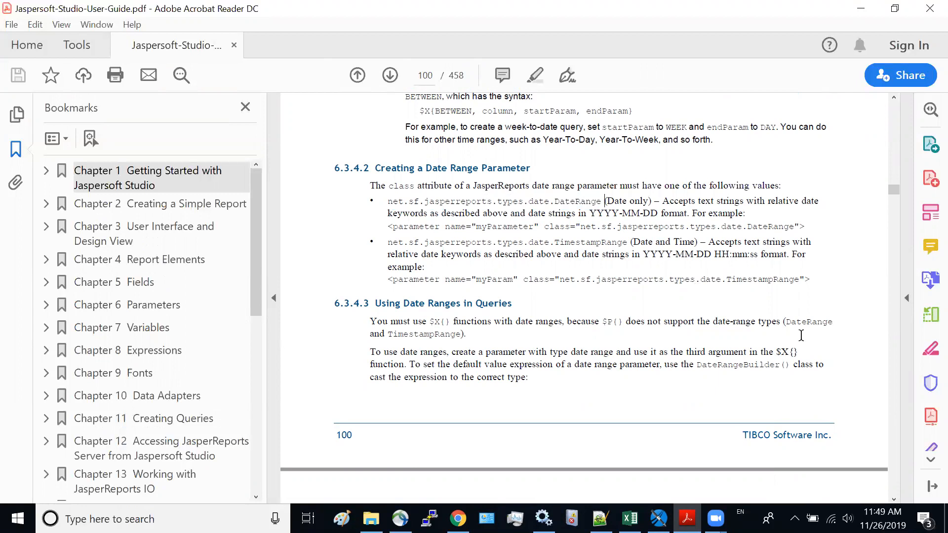
# Switch back to Jaspersoft Studio and review the properties of the PasswordChangeDate parameter
pyautogui.click(659, 515)
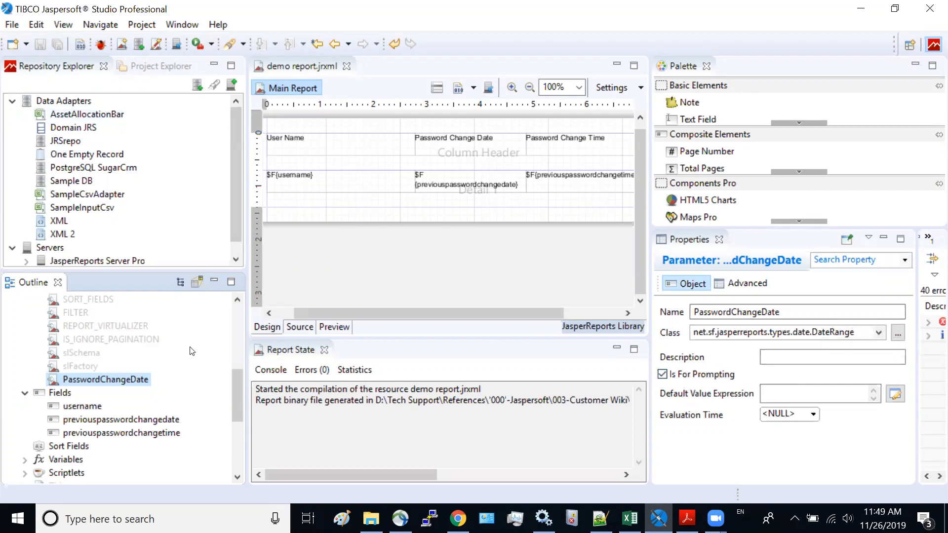
pyautogui.moveTo(232, 411); pyautogui.dragTo(247, 324)
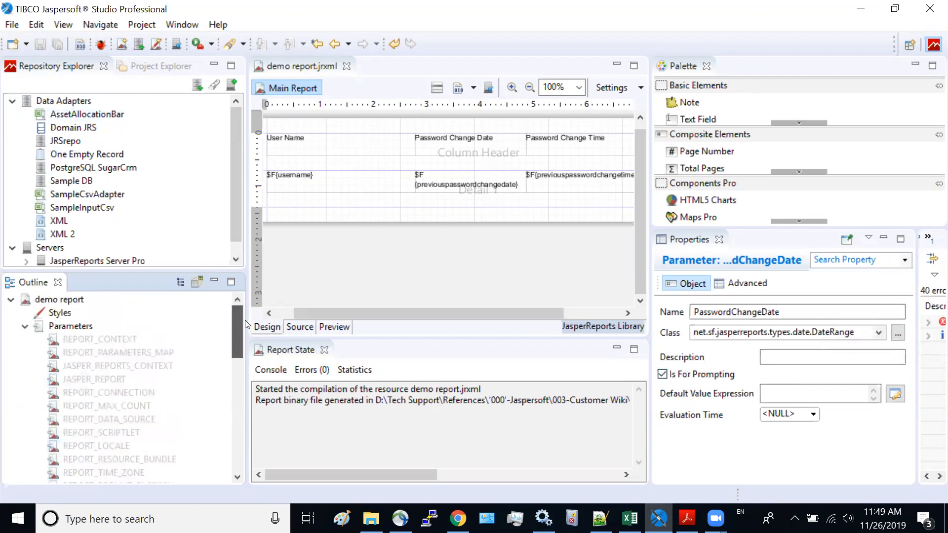
pyautogui.click(73, 303)
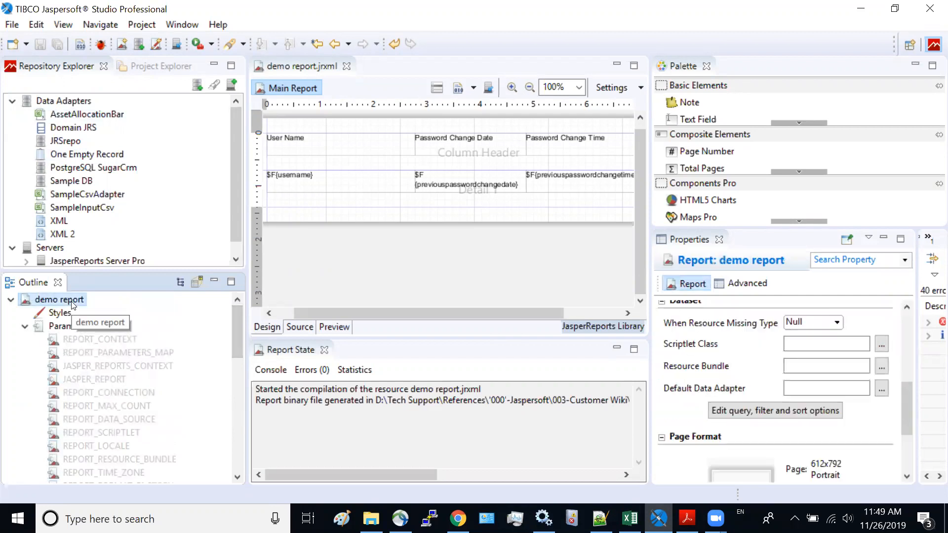
pyautogui.moveTo(237, 329); pyautogui.dragTo(240, 389)
pyautogui.click(141, 395)
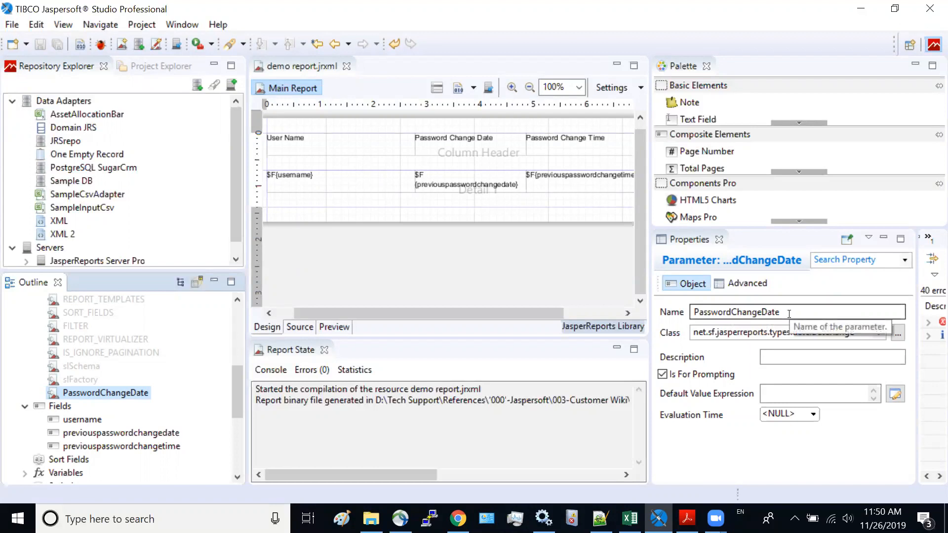
# Open the query, filter and sort options of the demo report and expand the query's Fields list
pyautogui.moveTo(236, 377); pyautogui.dragTo(229, 315)
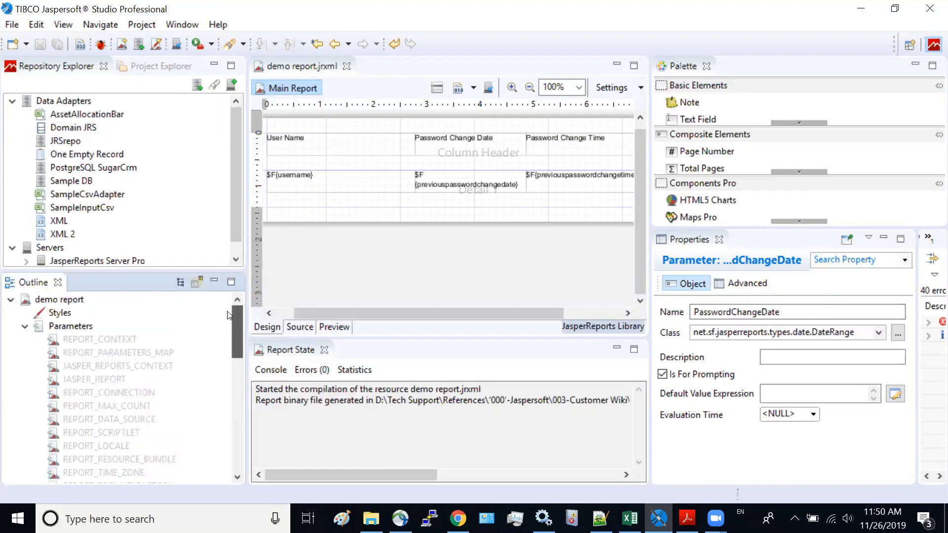
pyautogui.click(57, 301)
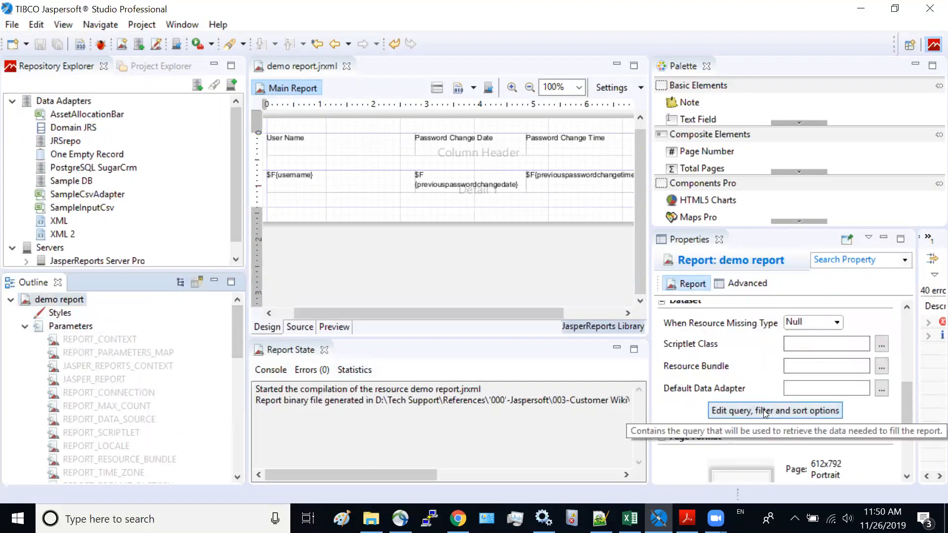
pyautogui.click(764, 412)
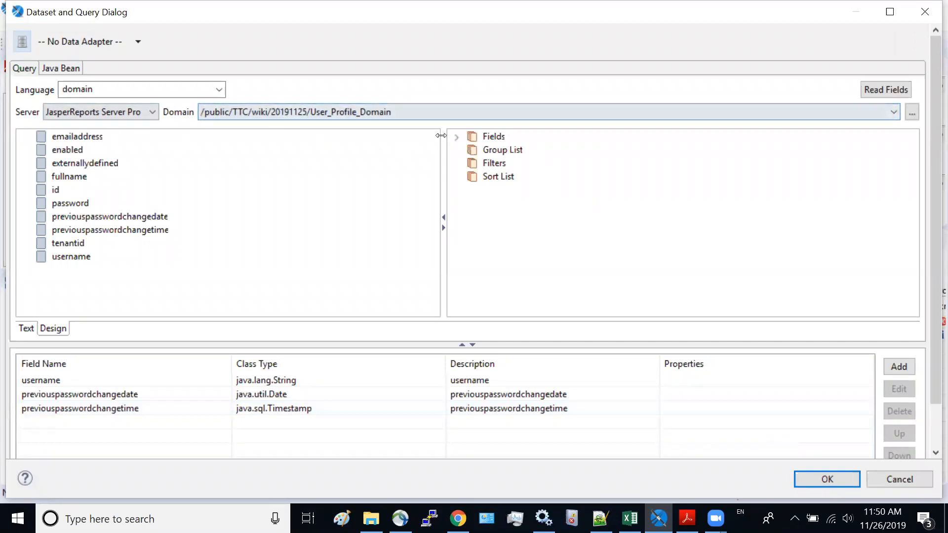
pyautogui.click(457, 137)
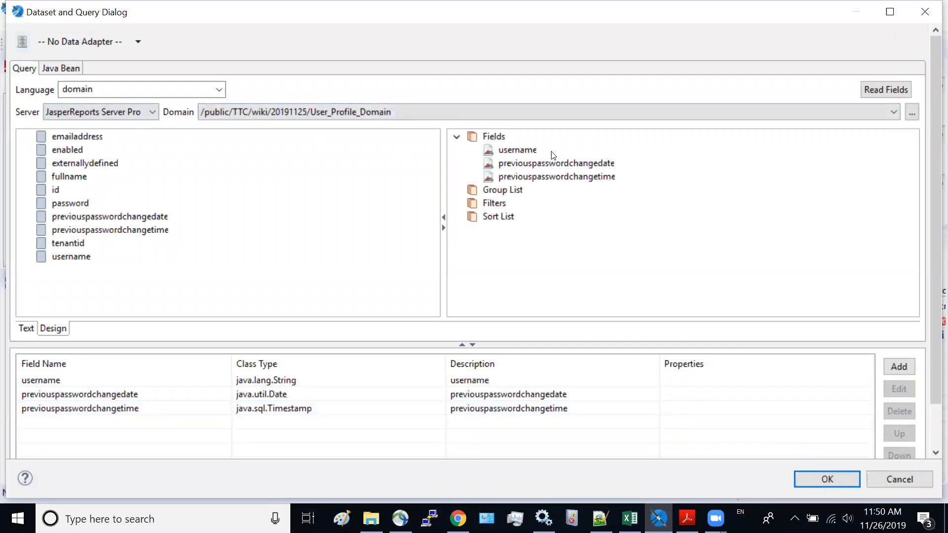
# Add a domain filter on previouspasswordchangedate with the "is Between" condition
pyautogui.rightClick(156, 218)
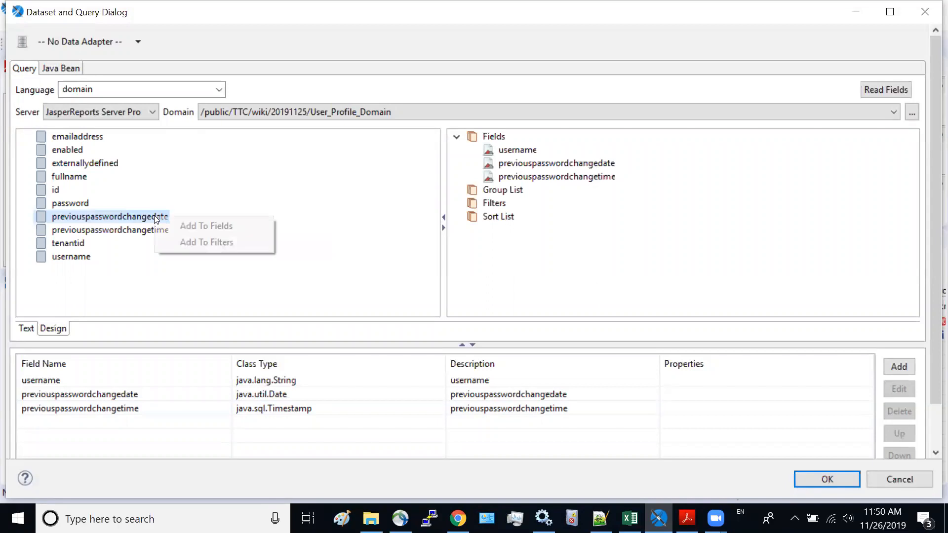
pyautogui.click(228, 243)
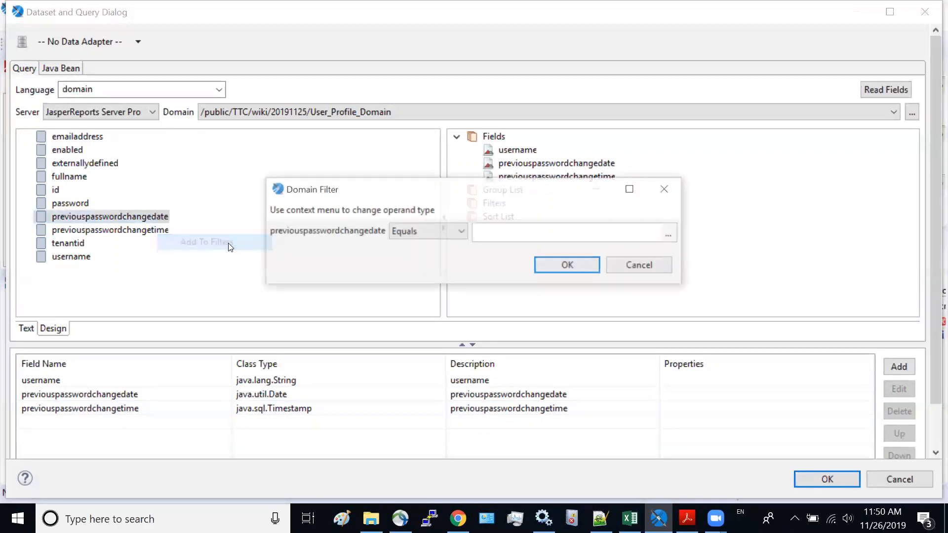
pyautogui.click(463, 231)
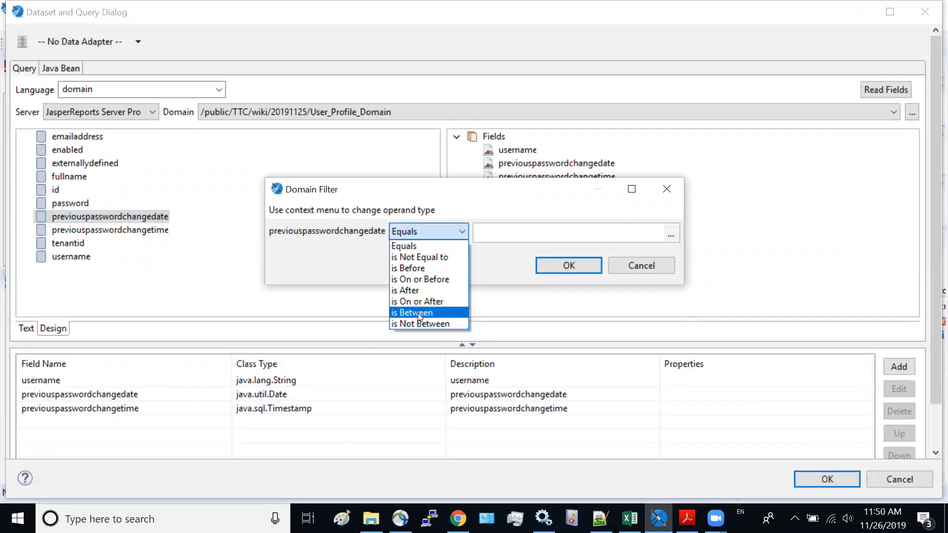
pyautogui.click(418, 313)
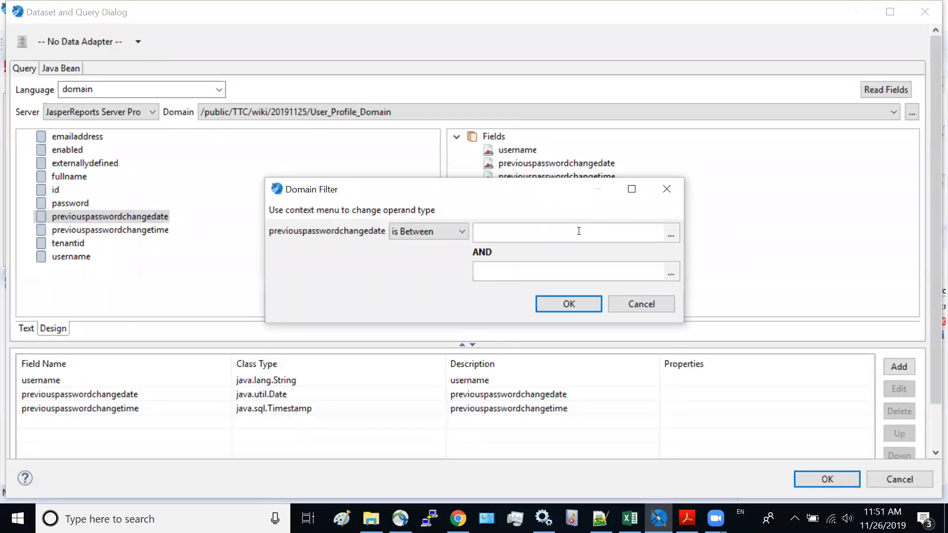
# Make the filter's first operand a parameter and create a new parameter named "start" for it
pyautogui.rightClick(548, 232)
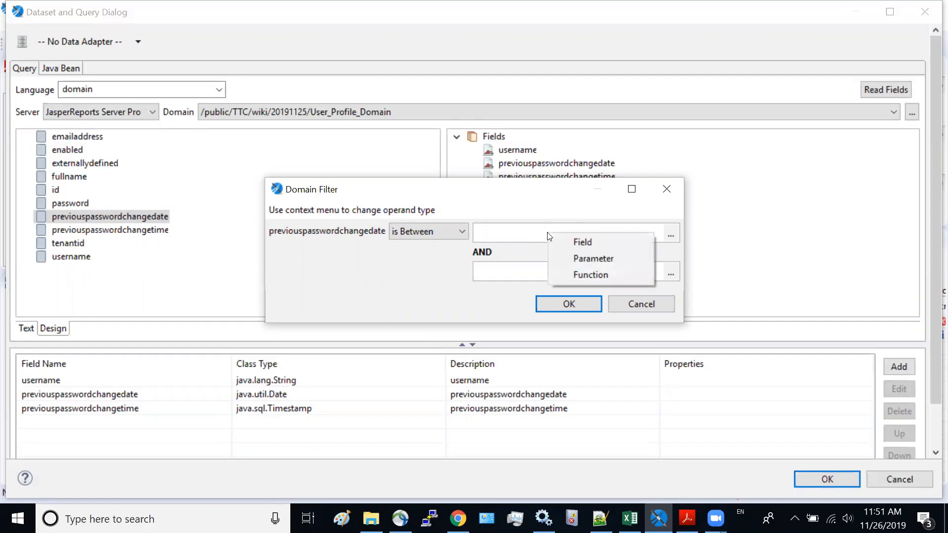
pyautogui.click(587, 258)
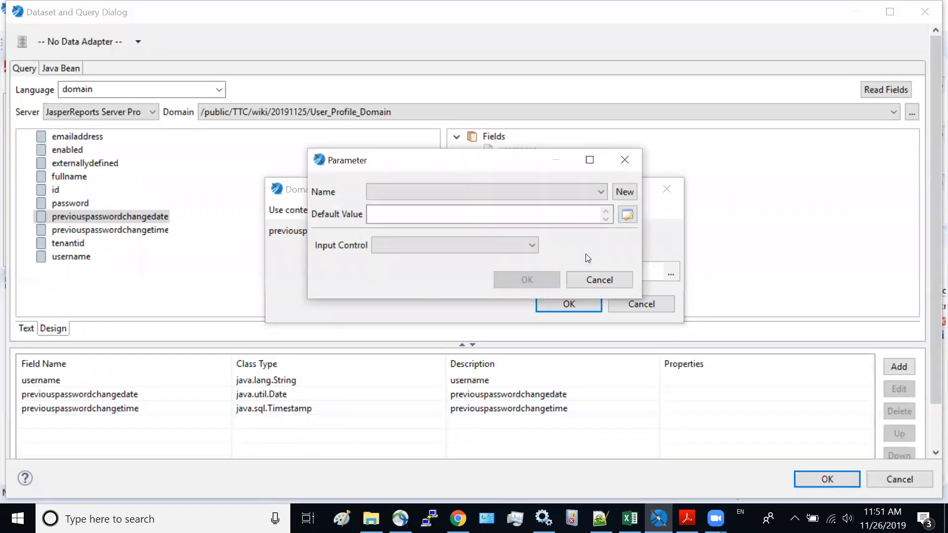
pyautogui.click(626, 191)
pyautogui.moveTo(518, 232); pyautogui.dragTo(314, 237)
pyautogui.write('start')
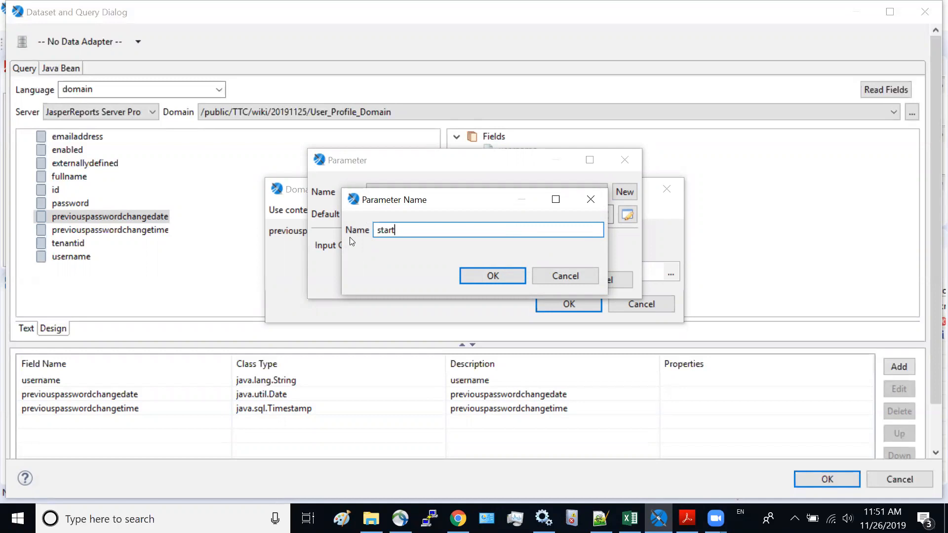
pyautogui.click(477, 276)
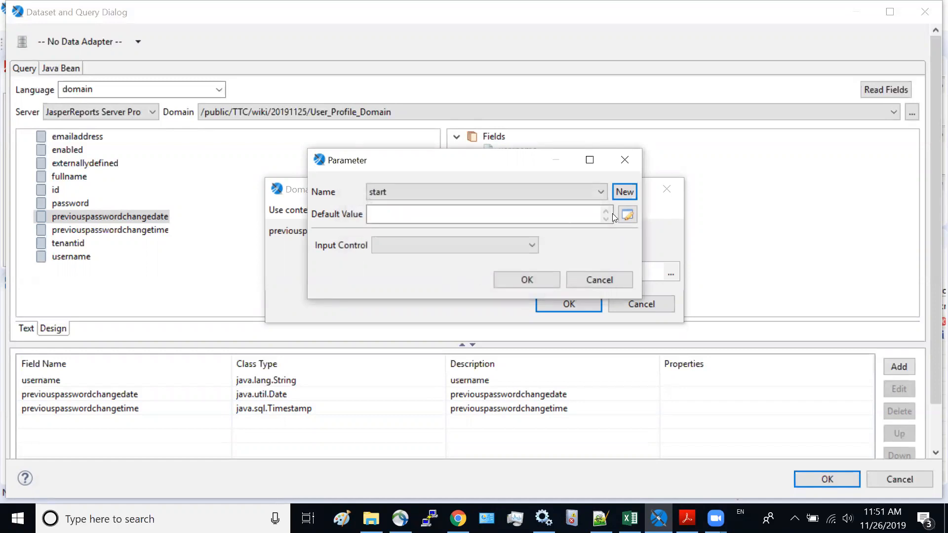
# Set the start parameter's default value expression to $P{PasswordChangeDate}.getStart() and accept it as the filter's first operand
pyautogui.click(626, 216)
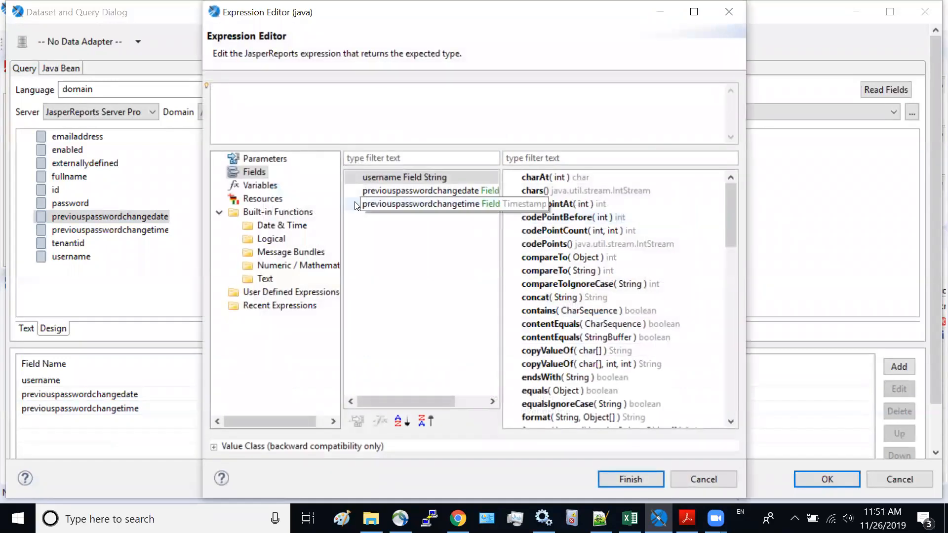
pyautogui.click(289, 159)
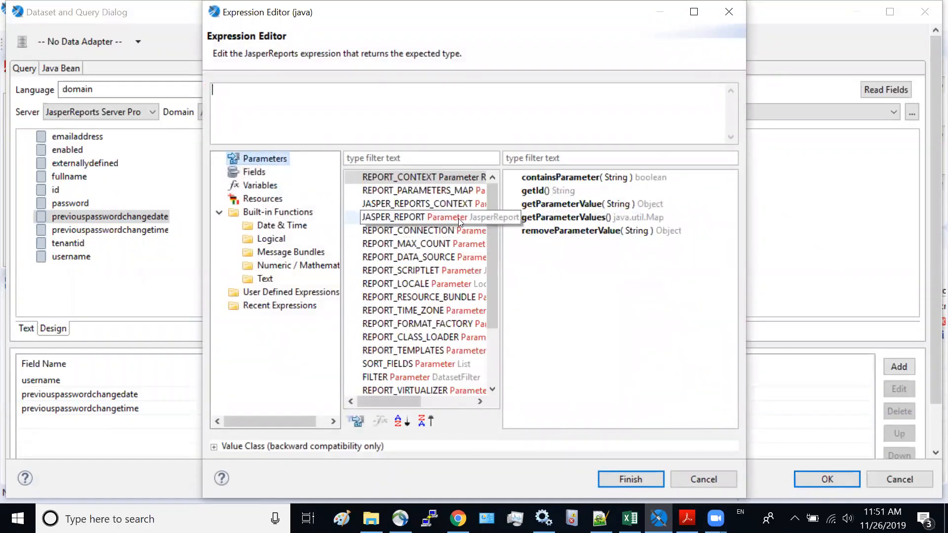
pyautogui.moveTo(494, 233); pyautogui.dragTo(487, 355)
pyautogui.click(454, 364)
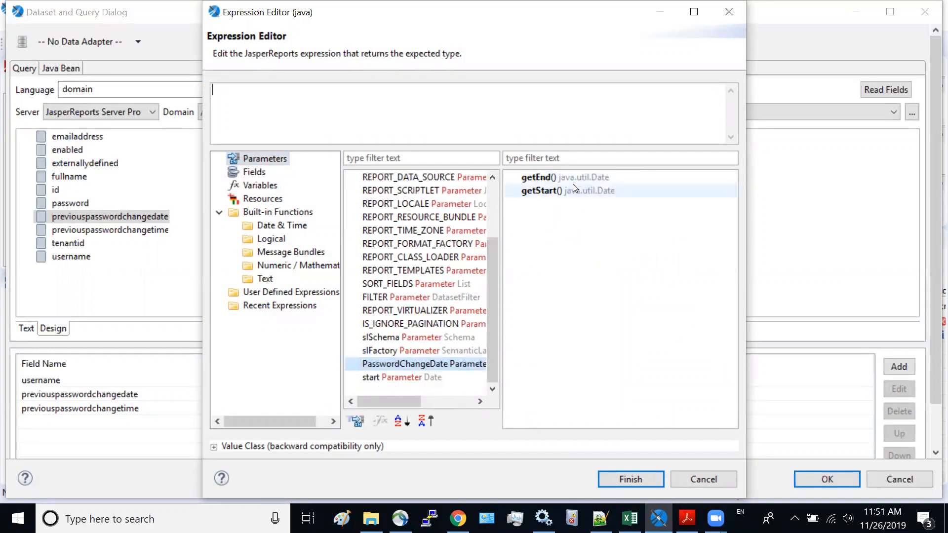
pyautogui.click(576, 186)
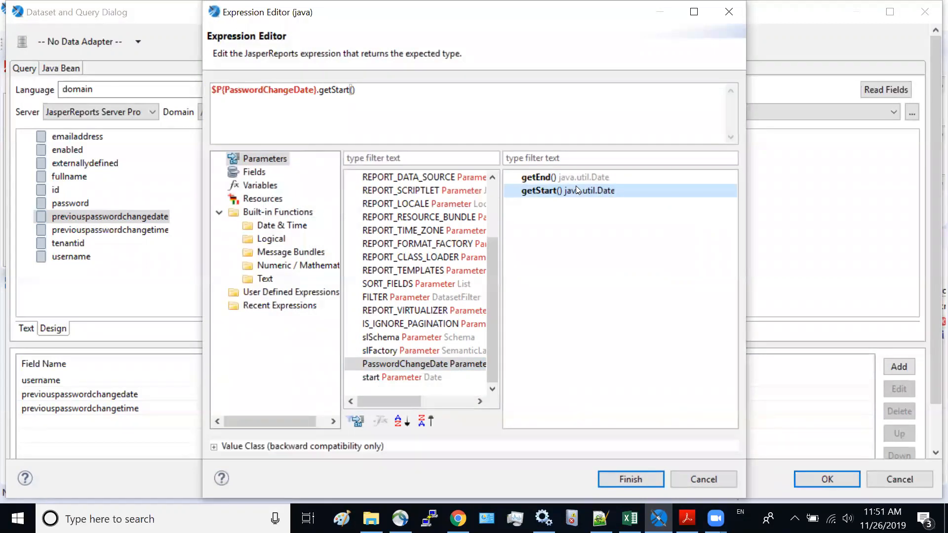
pyautogui.click(619, 480)
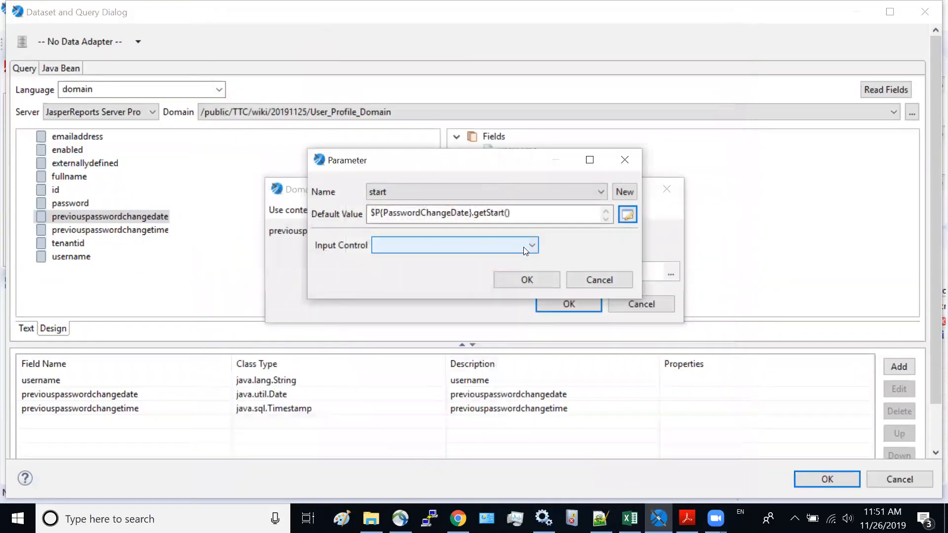
pyautogui.click(543, 279)
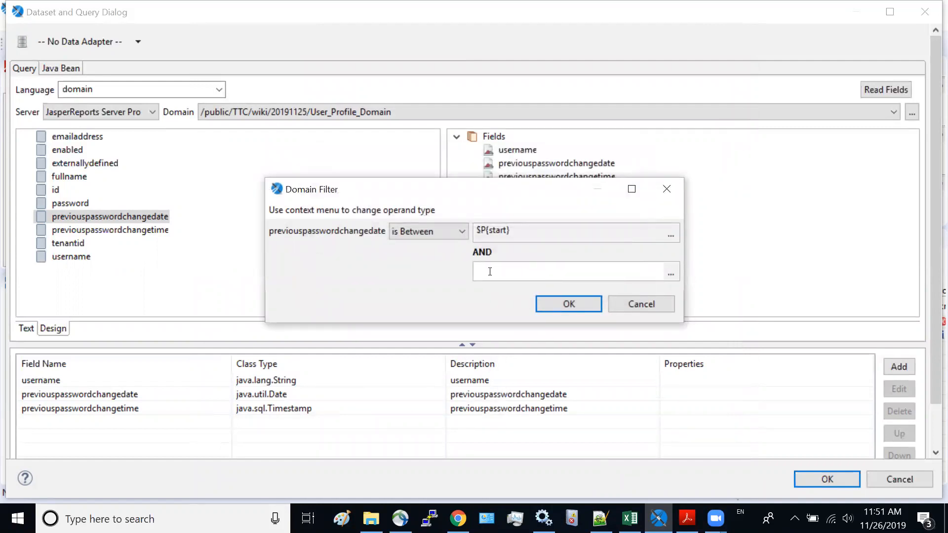
# Make the filter's second operand a parameter and create a new parameter named "end" for it
pyautogui.rightClick(489, 271)
pyautogui.click(529, 300)
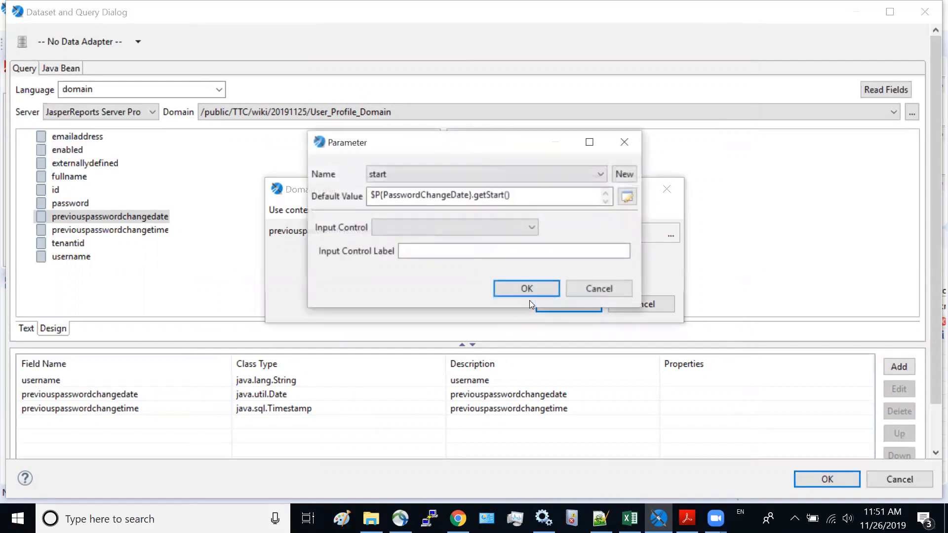
pyautogui.click(622, 176)
pyautogui.moveTo(533, 236); pyautogui.dragTo(304, 242)
pyautogui.write('end')
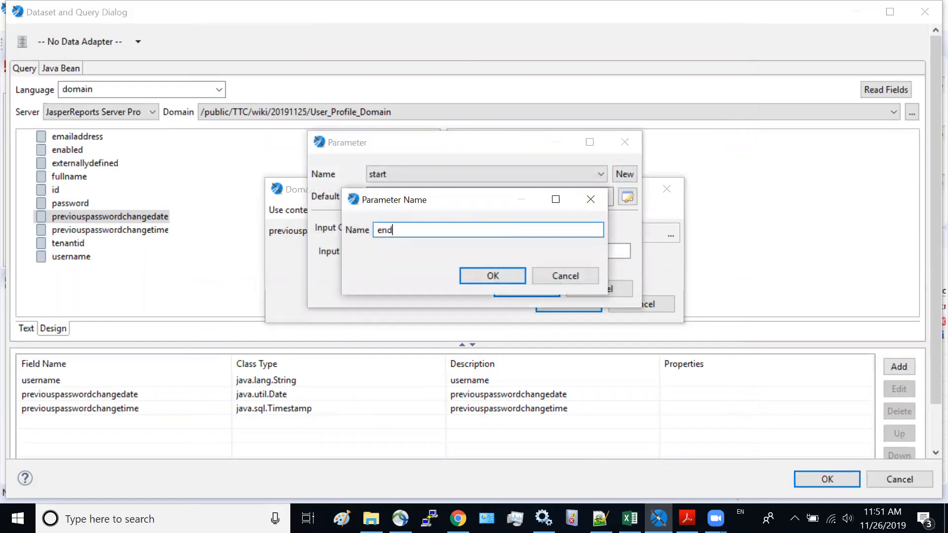
pyautogui.click(518, 275)
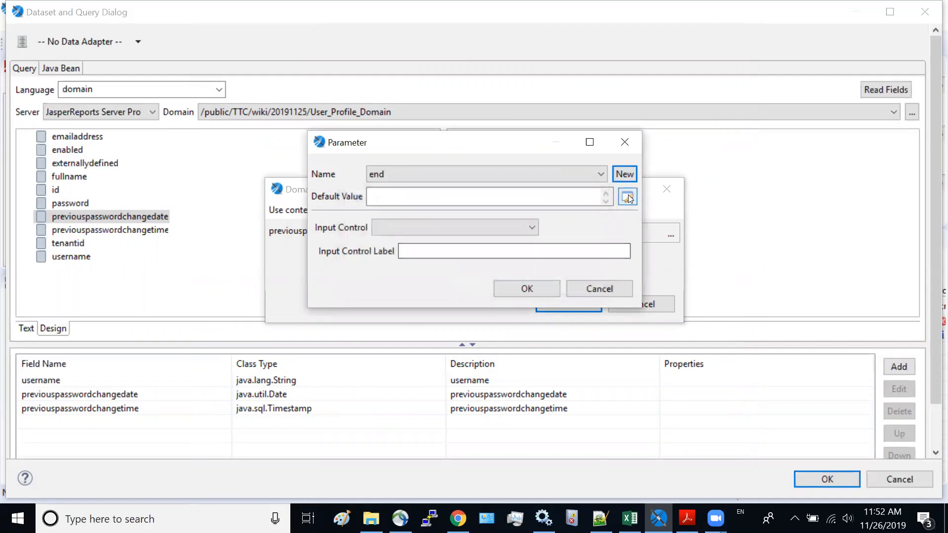
# Set the end parameter's default value expression to $P{PasswordChangeDate}.getEnd() and apply the completed domain filter to the report query
pyautogui.click(627, 198)
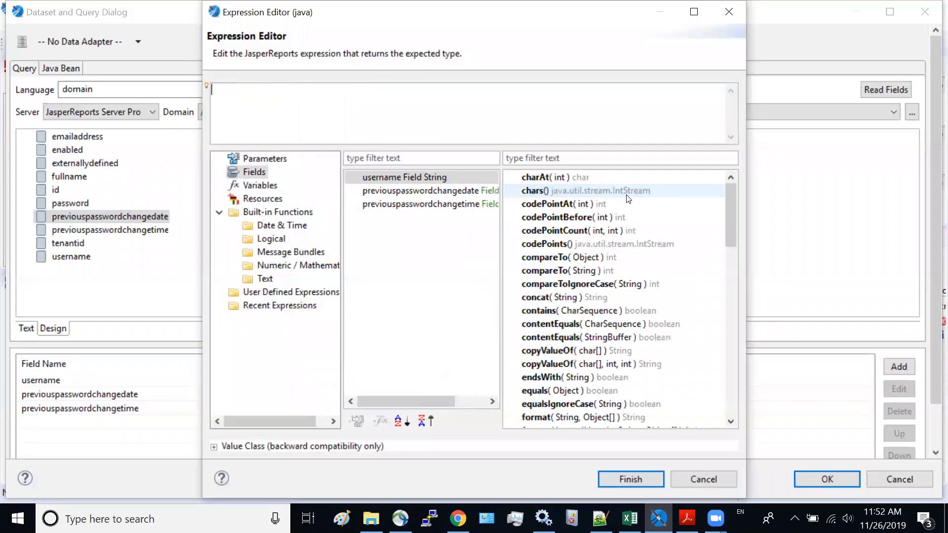
pyautogui.click(275, 161)
pyautogui.moveTo(490, 232); pyautogui.dragTo(489, 294)
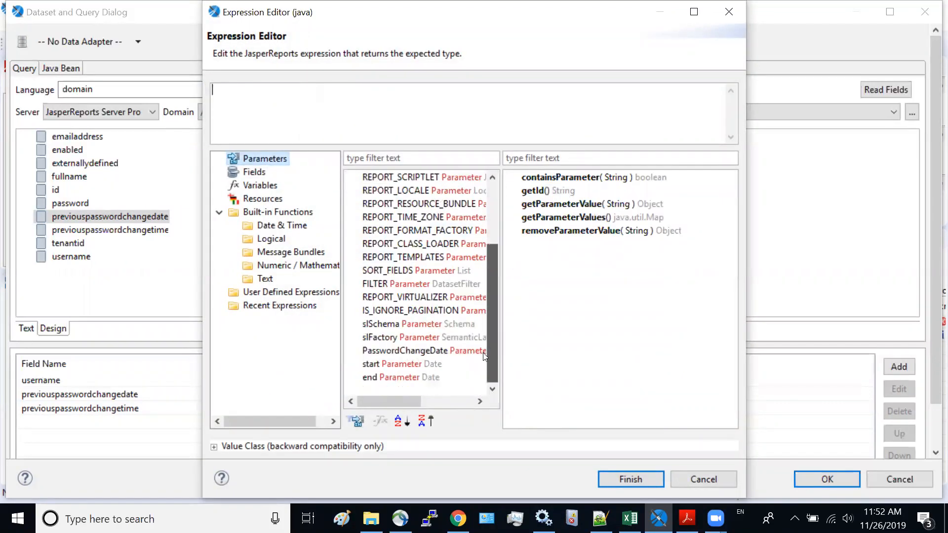
pyautogui.click(422, 351)
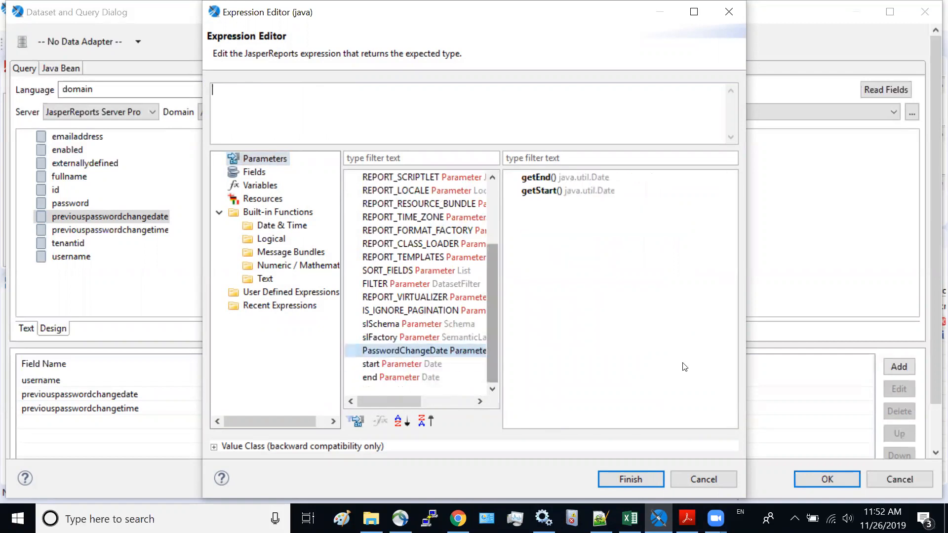
pyautogui.doubleClick(559, 179)
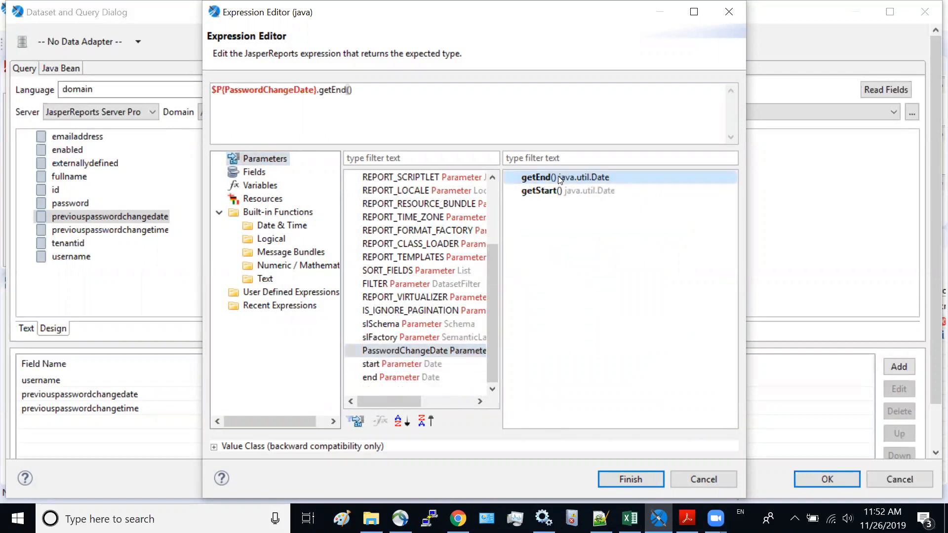
pyautogui.click(630, 480)
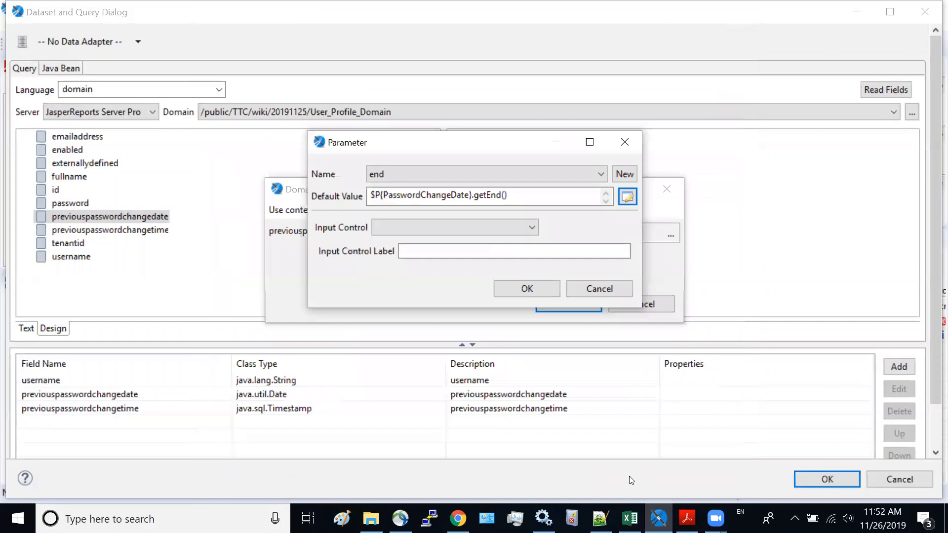
pyautogui.click(524, 293)
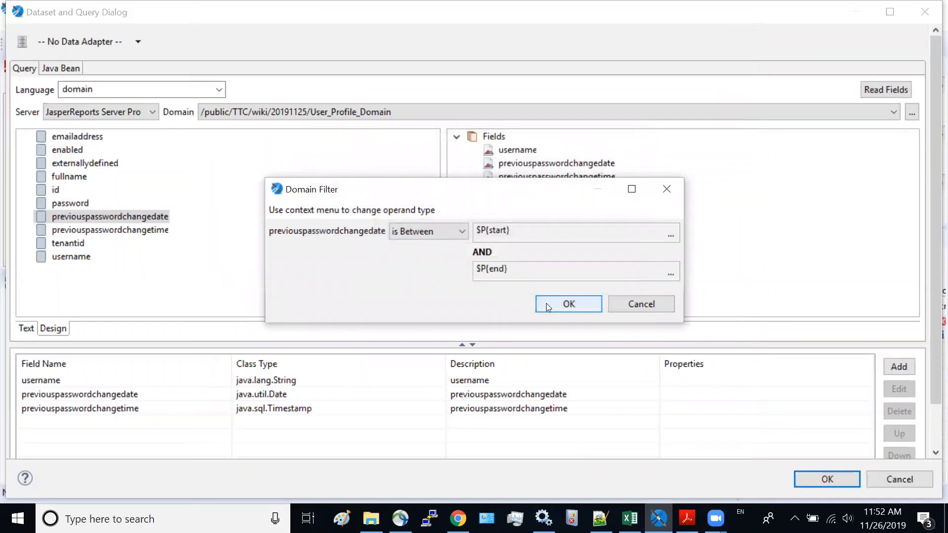
pyautogui.click(546, 302)
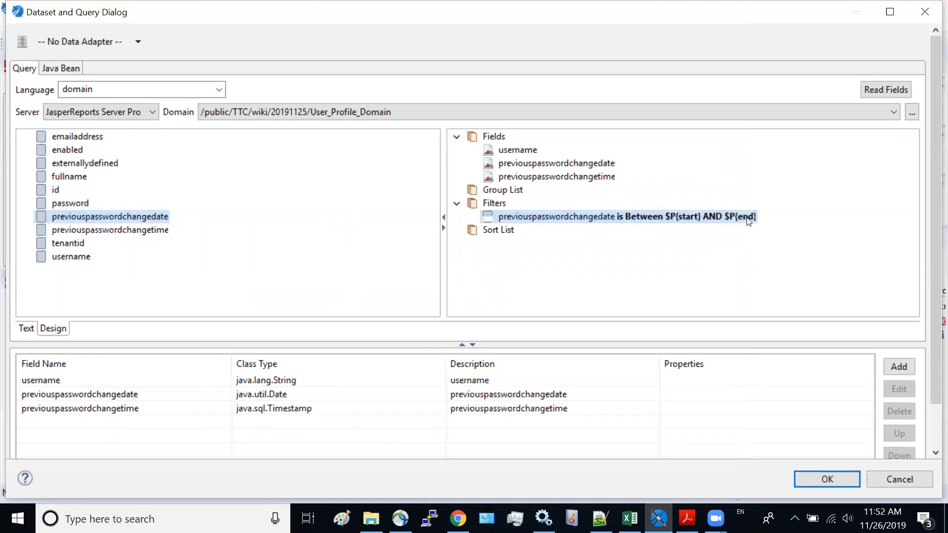
pyautogui.click(842, 479)
# Turn off the Is For Prompting option for both the start and end parameters
pyautogui.moveTo(237, 324); pyautogui.dragTo(237, 391)
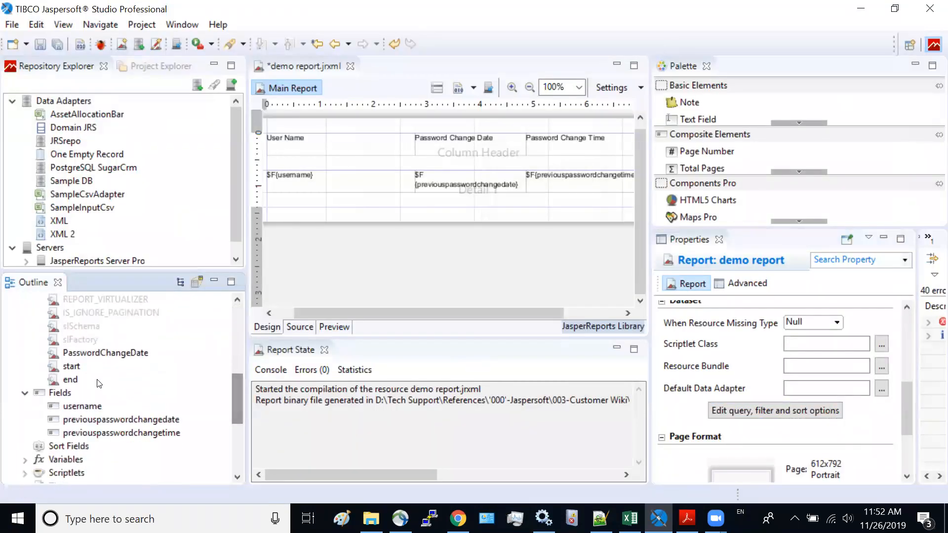
pyautogui.click(72, 367)
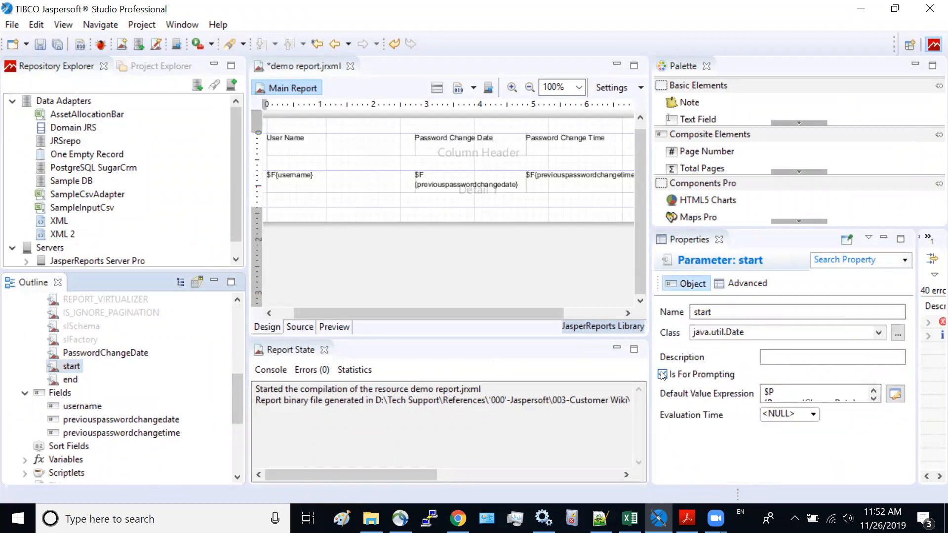
pyautogui.click(662, 375)
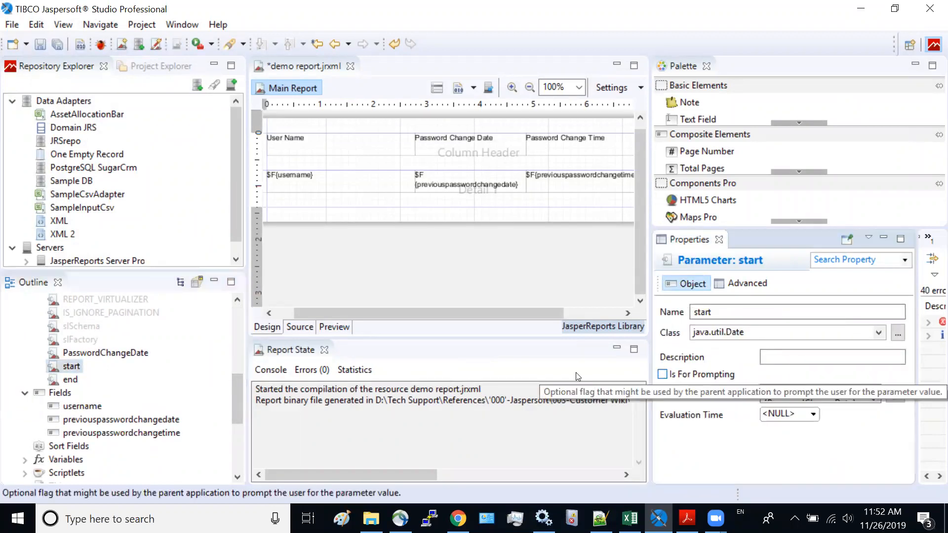
pyautogui.click(72, 379)
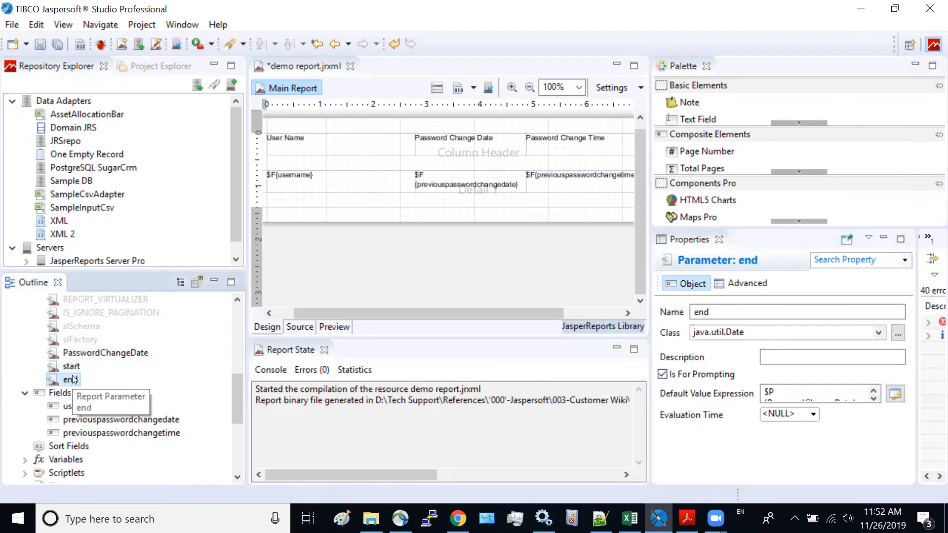
pyautogui.click(662, 375)
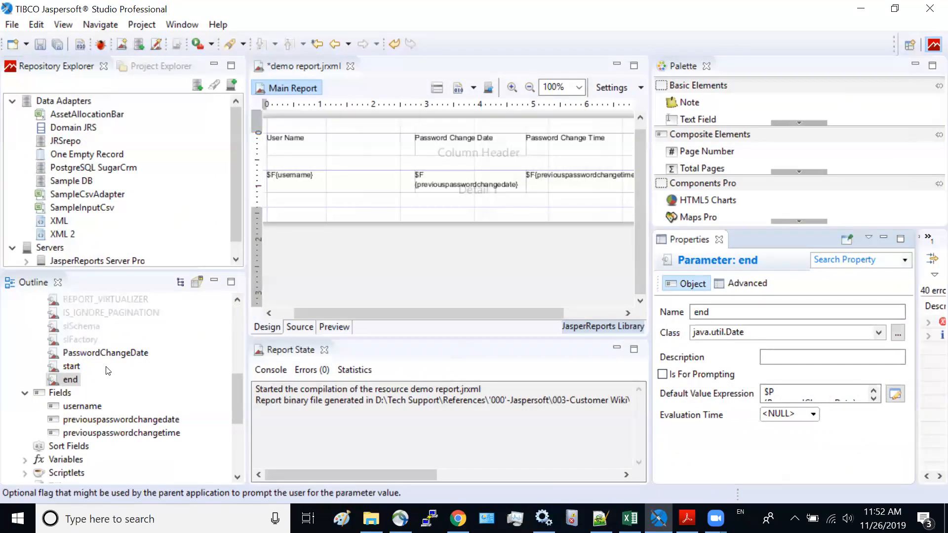
pyautogui.click(73, 367)
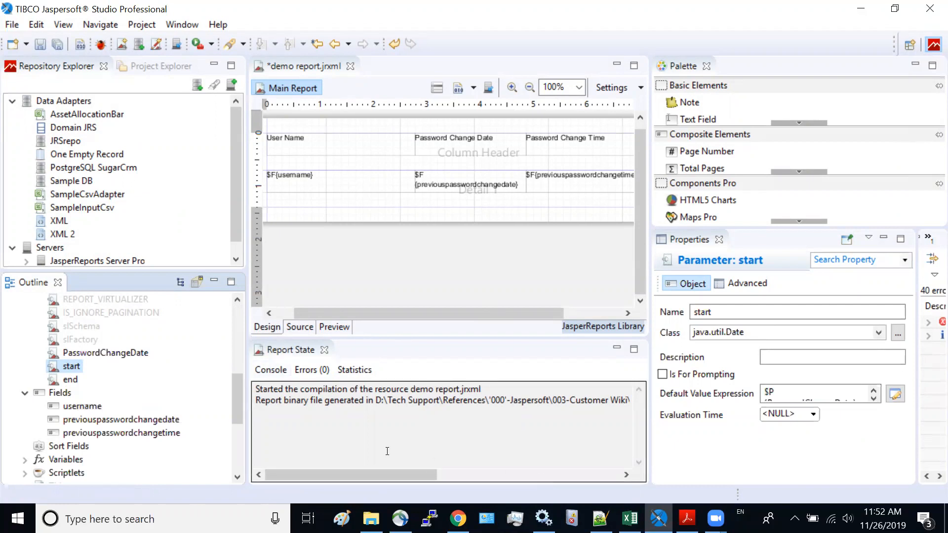
pyautogui.moveTo(237, 398); pyautogui.dragTo(252, 284)
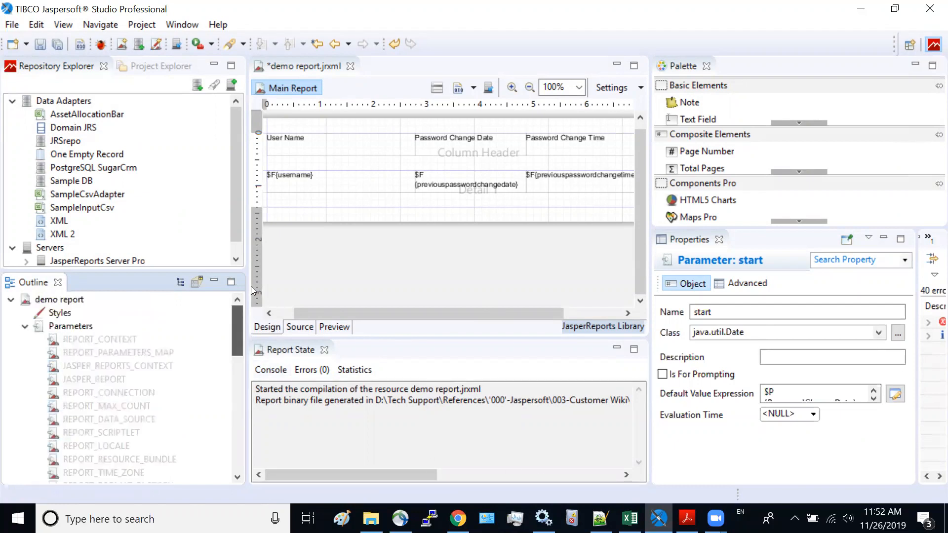
# Save demo report.jrxml and decline the offer to publish it to JasperReports Server
pyautogui.click(12, 24)
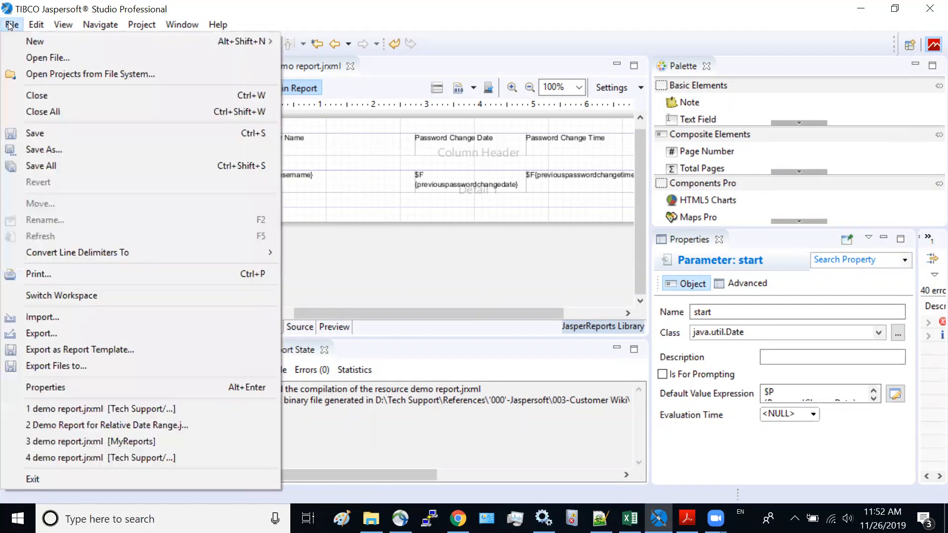
pyautogui.click(39, 133)
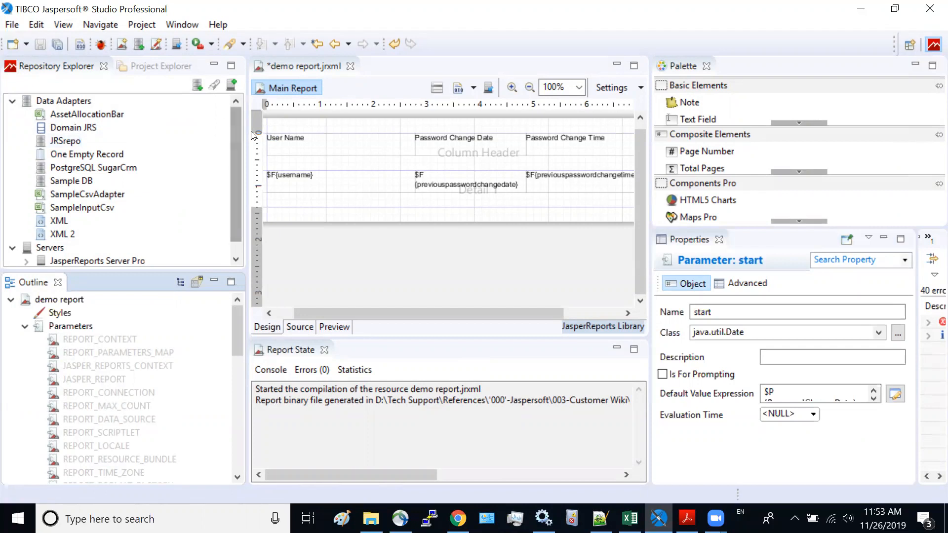
pyautogui.click(299, 326)
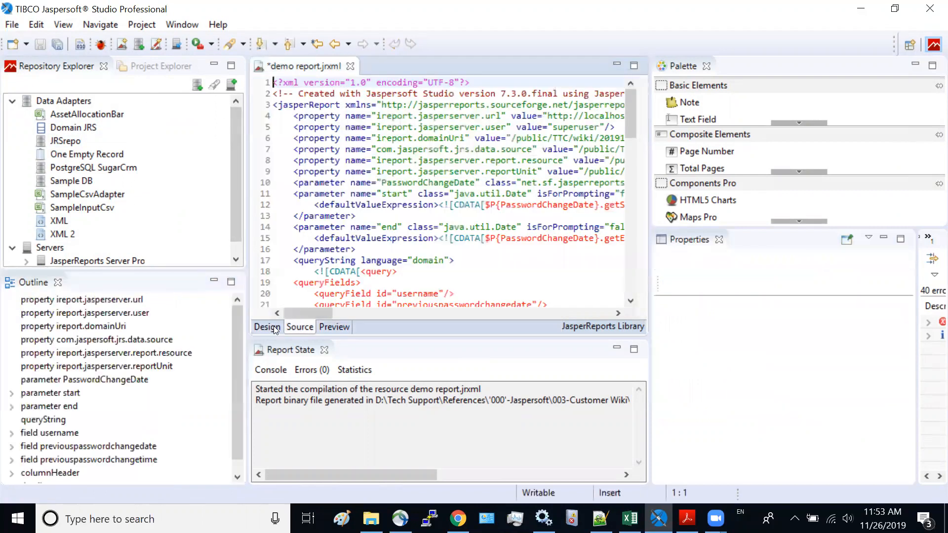
pyautogui.click(267, 327)
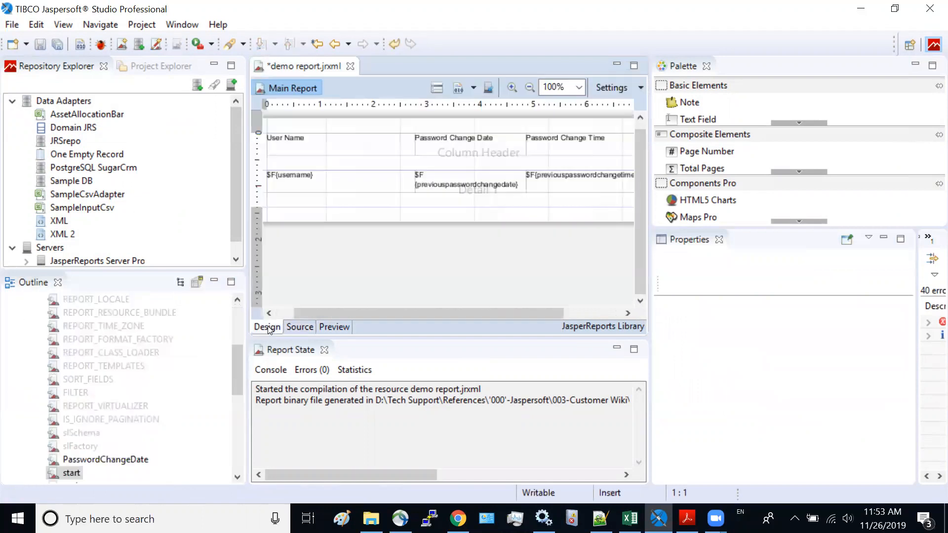
pyautogui.click(10, 25)
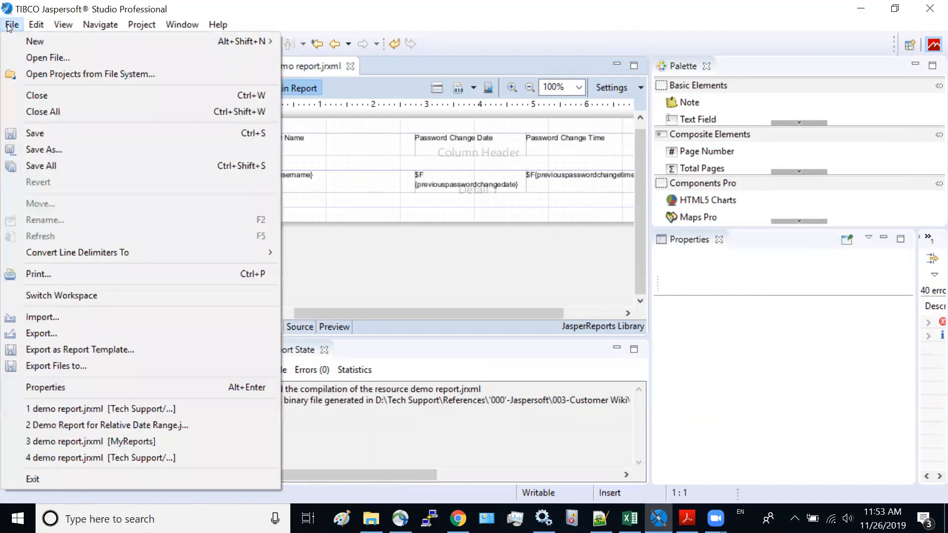
pyautogui.click(42, 133)
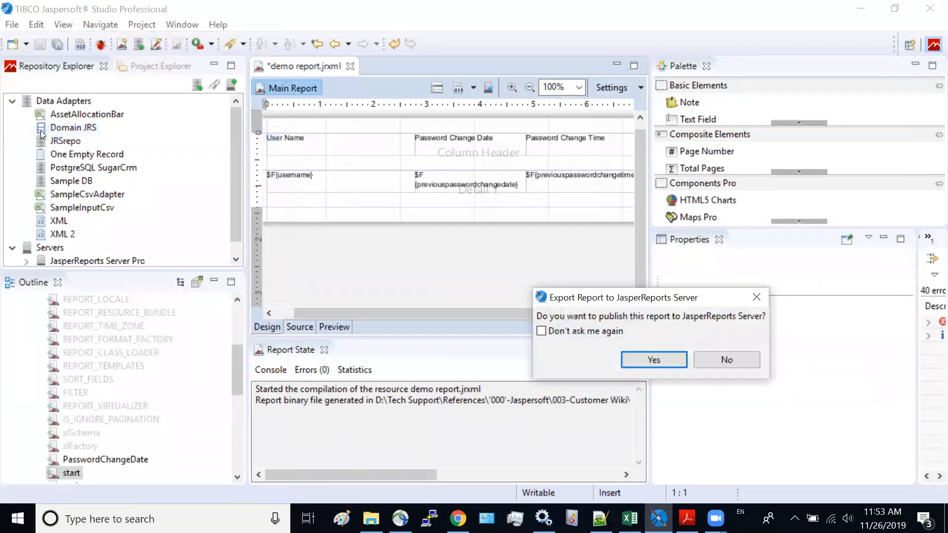
pyautogui.click(727, 360)
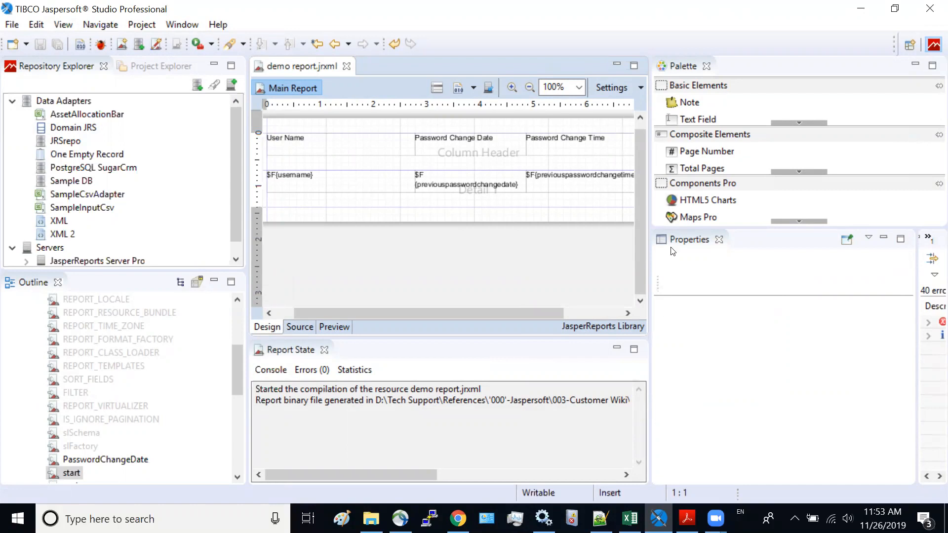
# Start publishing the report to JasperReports Server Pro and choose the Public/TTC/wiki/20191125 folder as its location
pyautogui.click(457, 92)
pyautogui.click(488, 88)
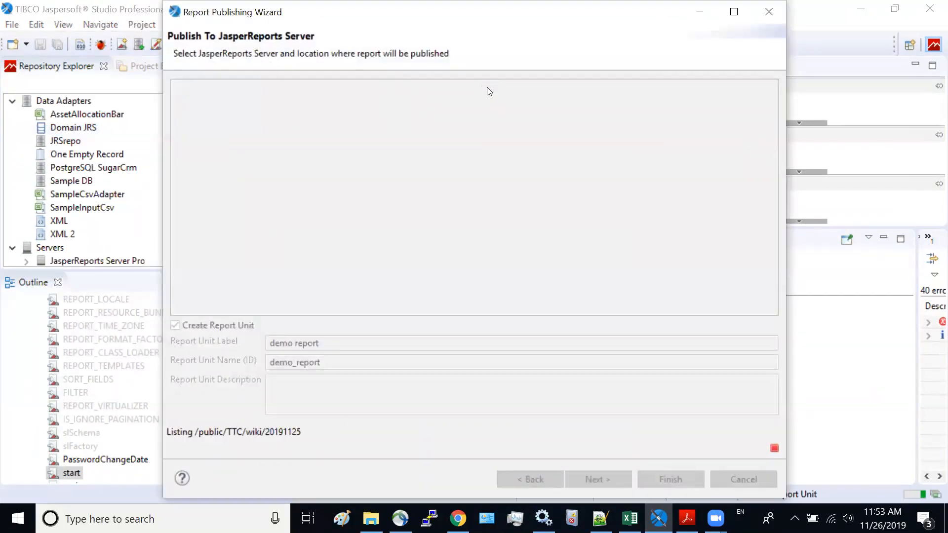
pyautogui.click(179, 87)
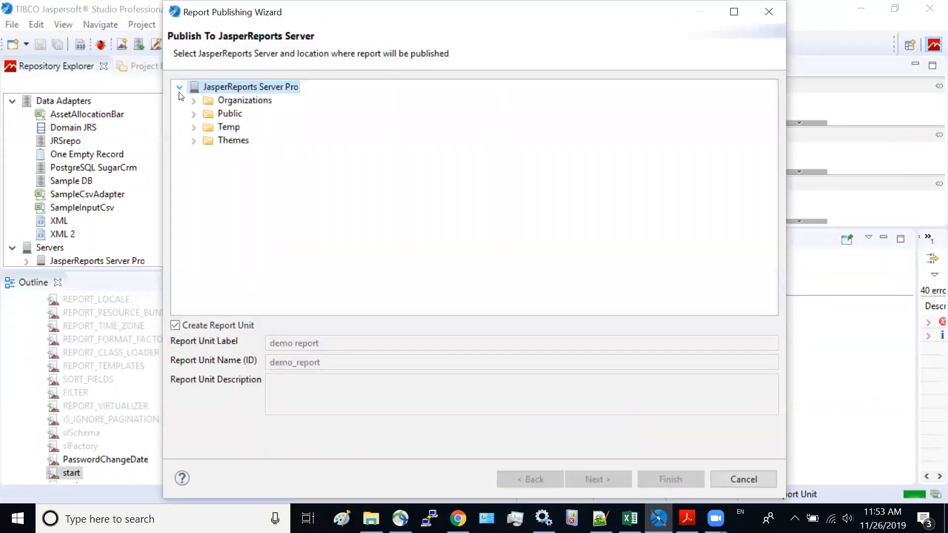
pyautogui.click(193, 114)
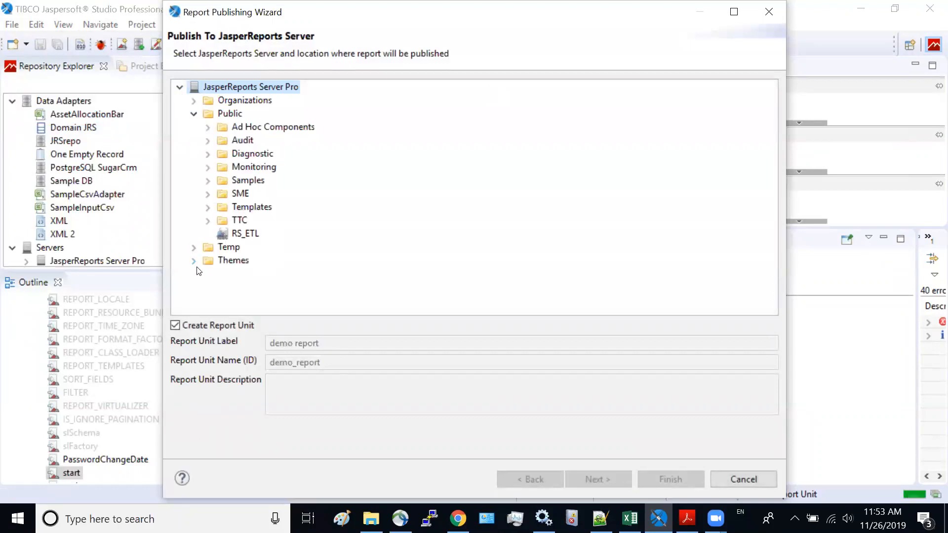
pyautogui.click(207, 220)
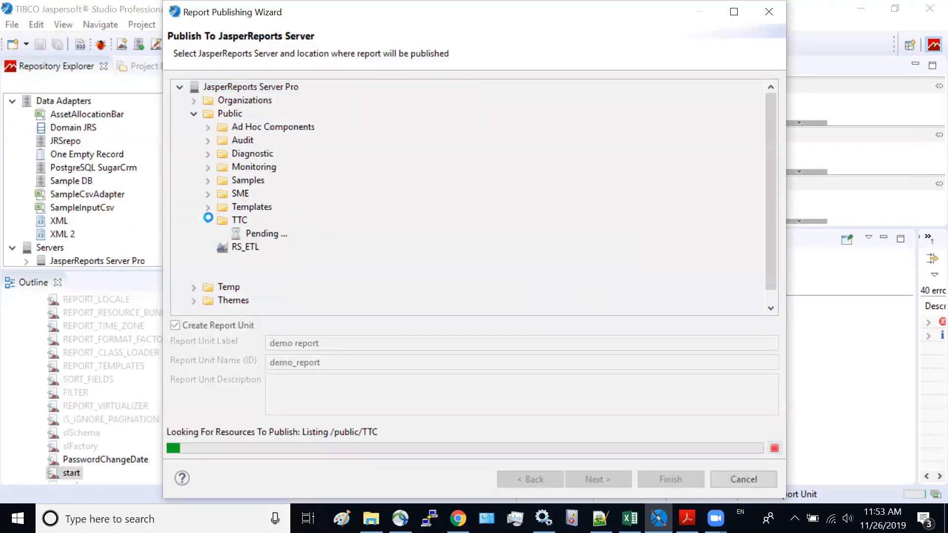
pyautogui.moveTo(772, 128); pyautogui.dragTo(772, 247)
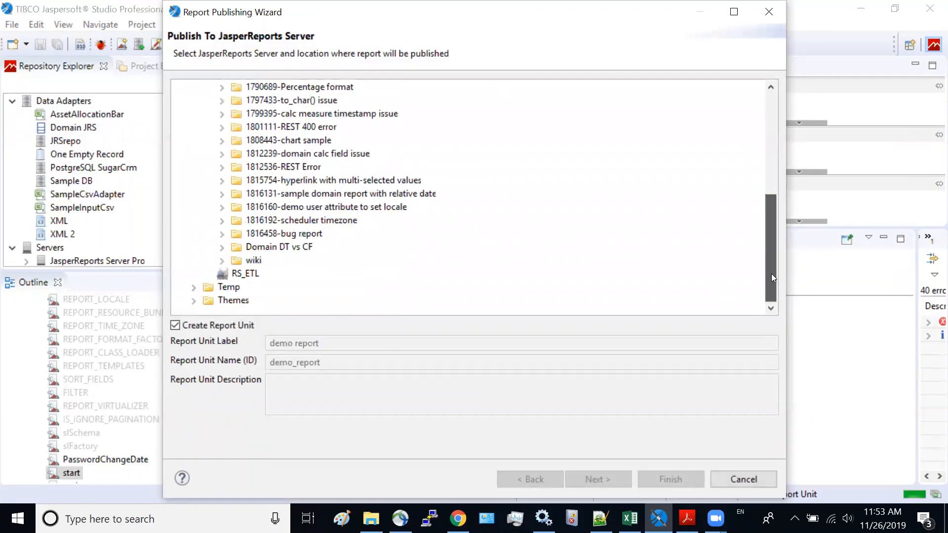
pyautogui.click(221, 260)
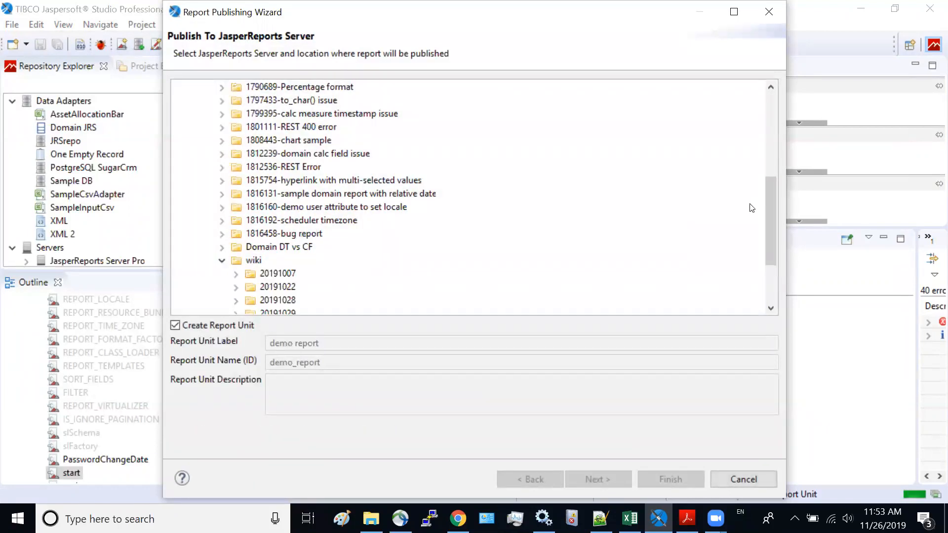
pyautogui.moveTo(768, 205); pyautogui.dragTo(768, 242)
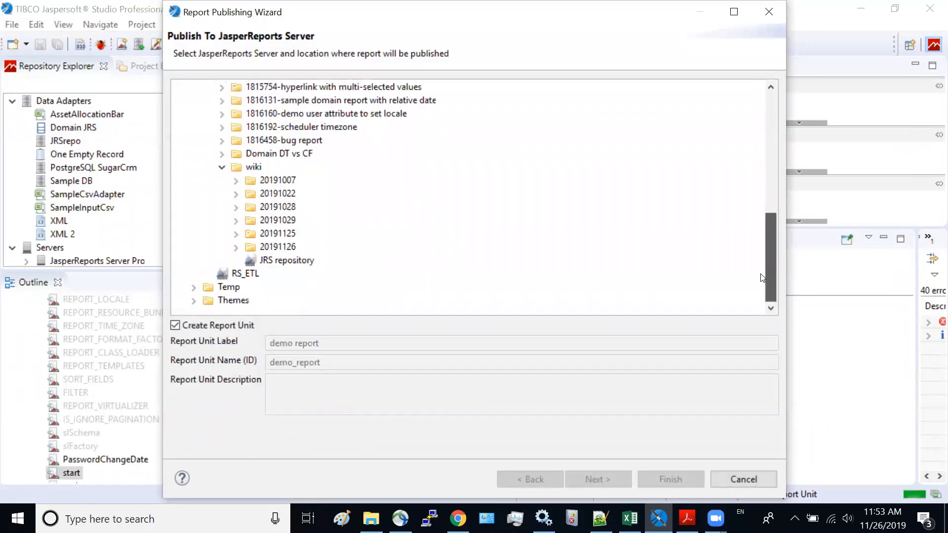
pyautogui.click(289, 234)
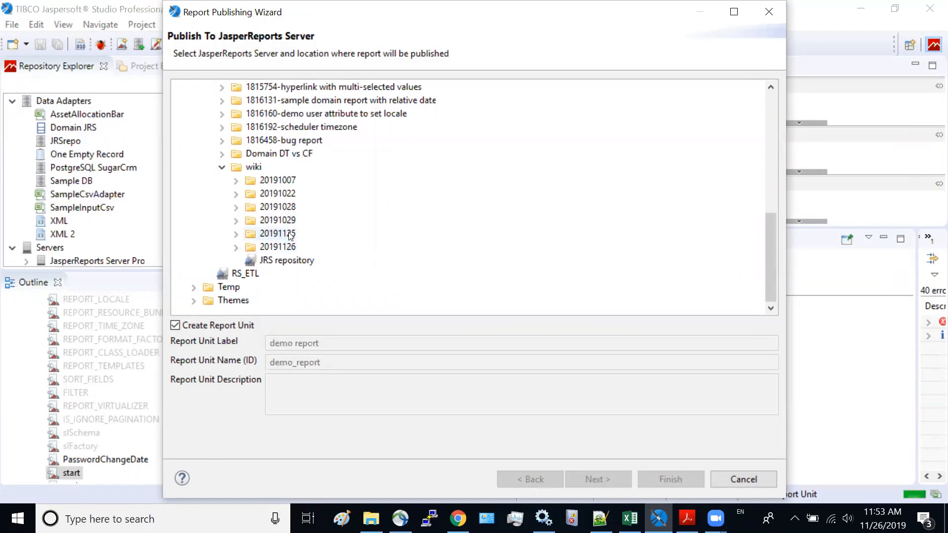
pyautogui.click(236, 234)
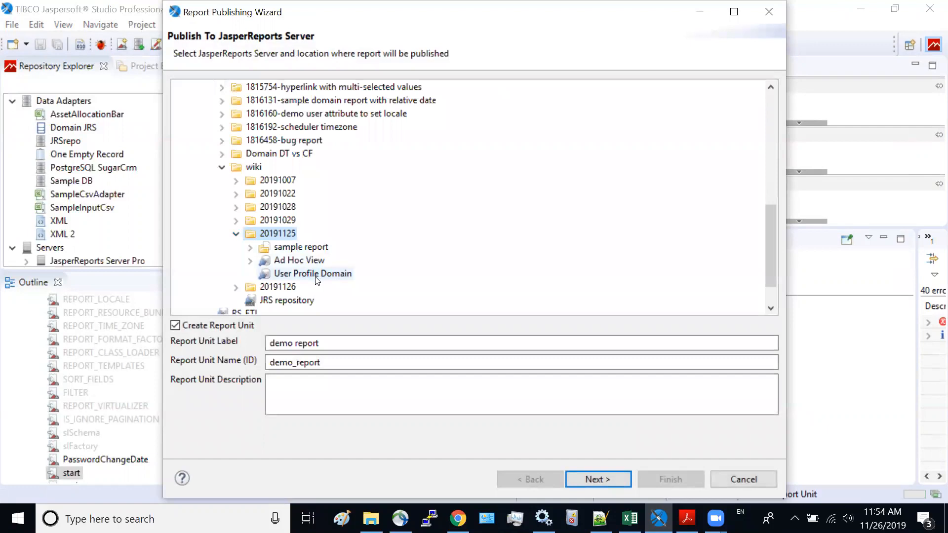
# Publish the report with its PasswordChangeDate resource and the repository data source /public/TTC/wiki/20191125/User_Profile_Domain
pyautogui.click(582, 480)
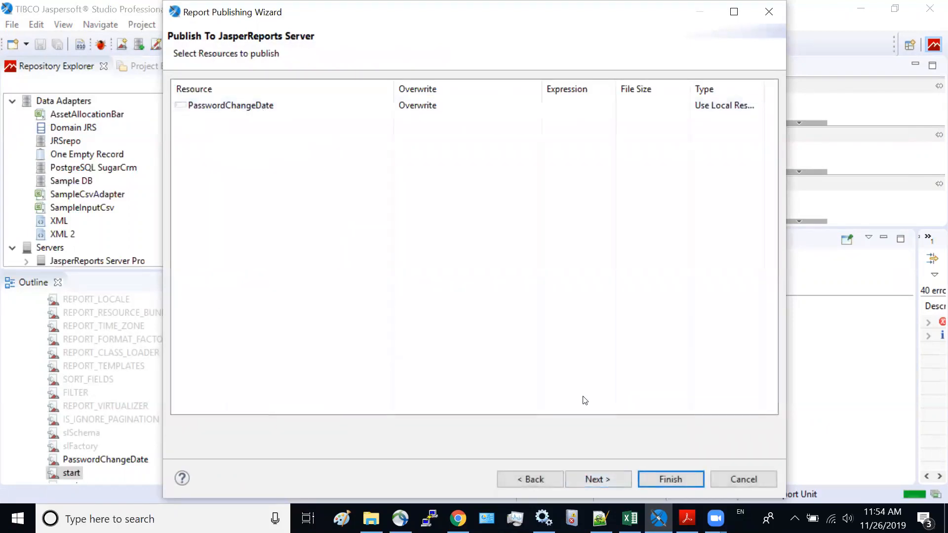
pyautogui.click(609, 480)
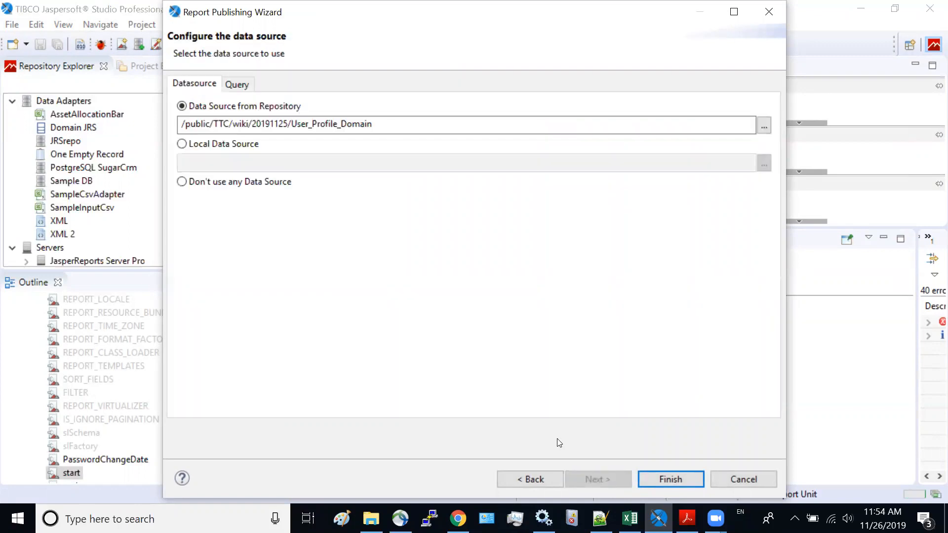
pyautogui.click(672, 480)
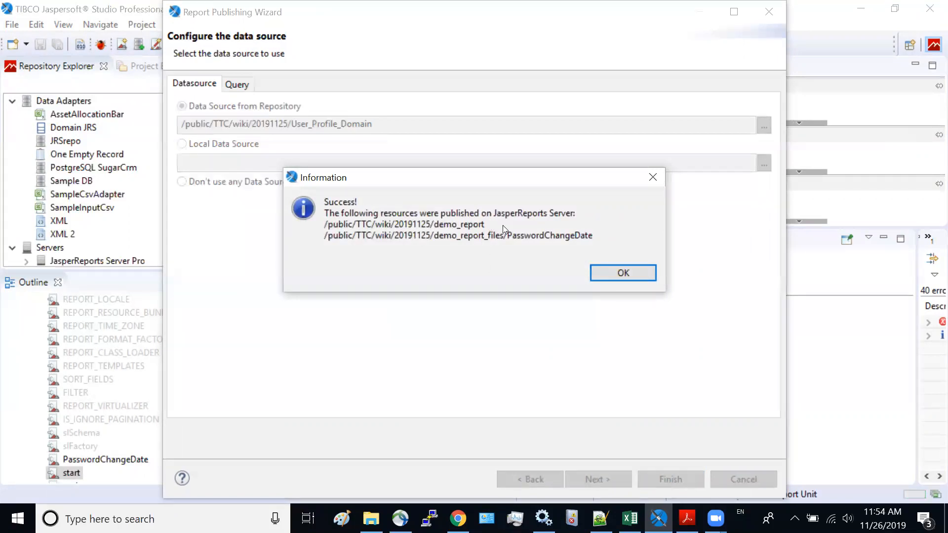
pyautogui.click(625, 271)
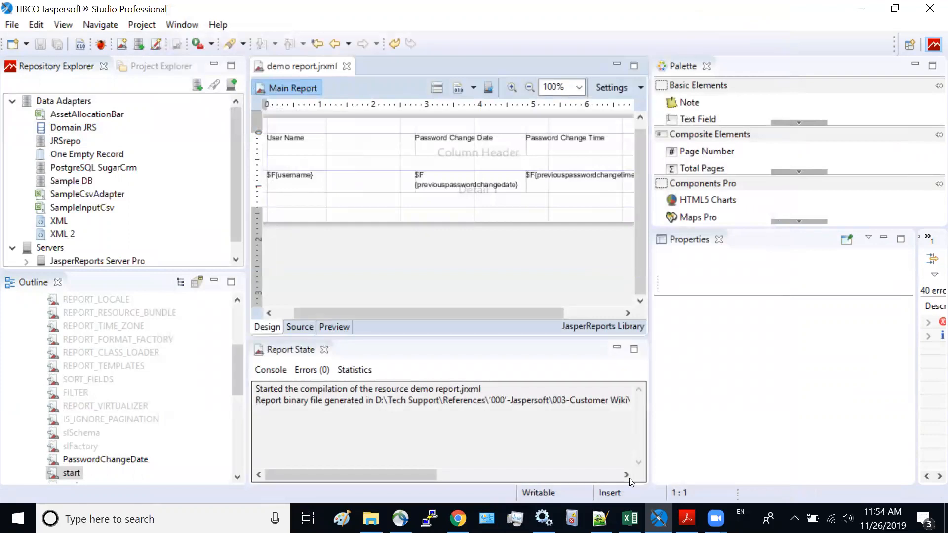
# Switch to Chrome, log in to JasperReports Server with the prefilled superuser credentials, and open the repository
pyautogui.click(458, 518)
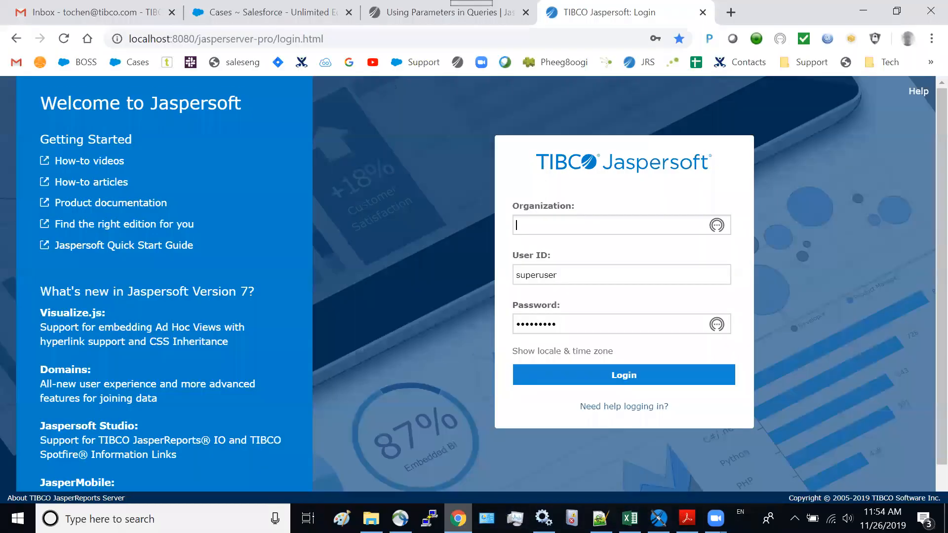
pyautogui.click(627, 380)
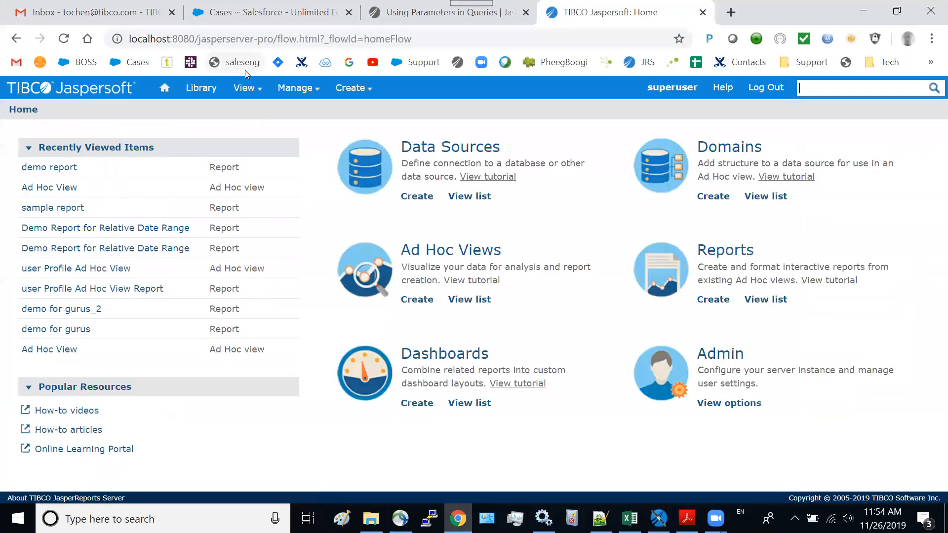
pyautogui.moveTo(244, 89)
pyautogui.click(261, 129)
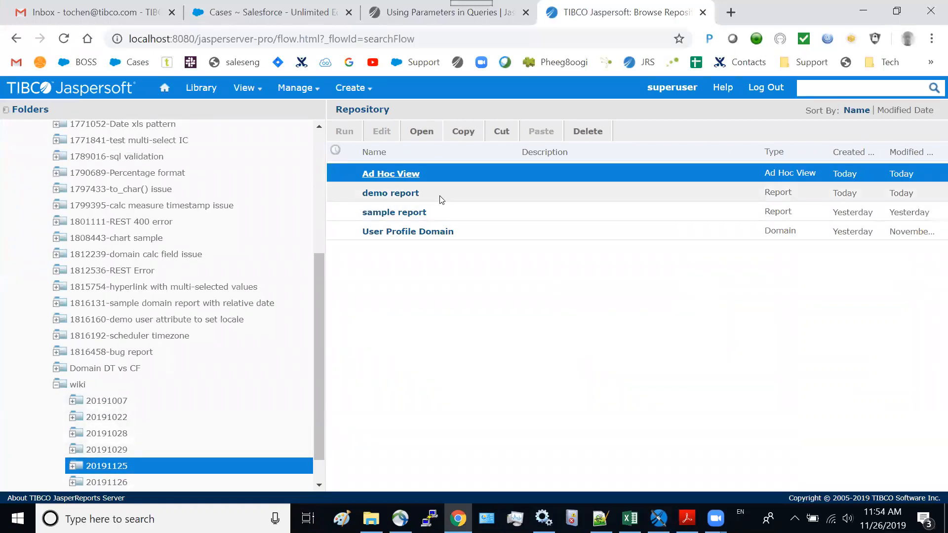
# Edit demo report in the 20191125 folder and set its input control display mode to In Page
pyautogui.moveTo(441, 199)
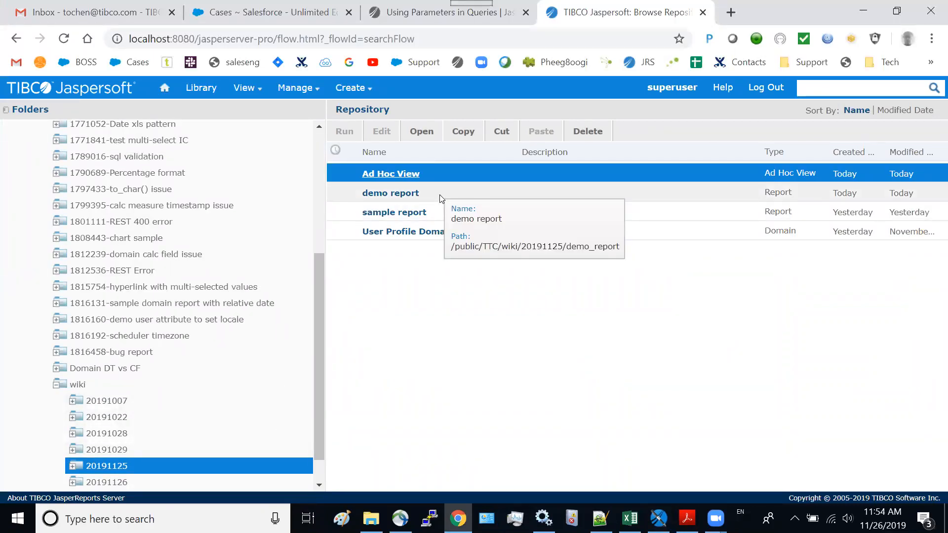
pyautogui.click(439, 195)
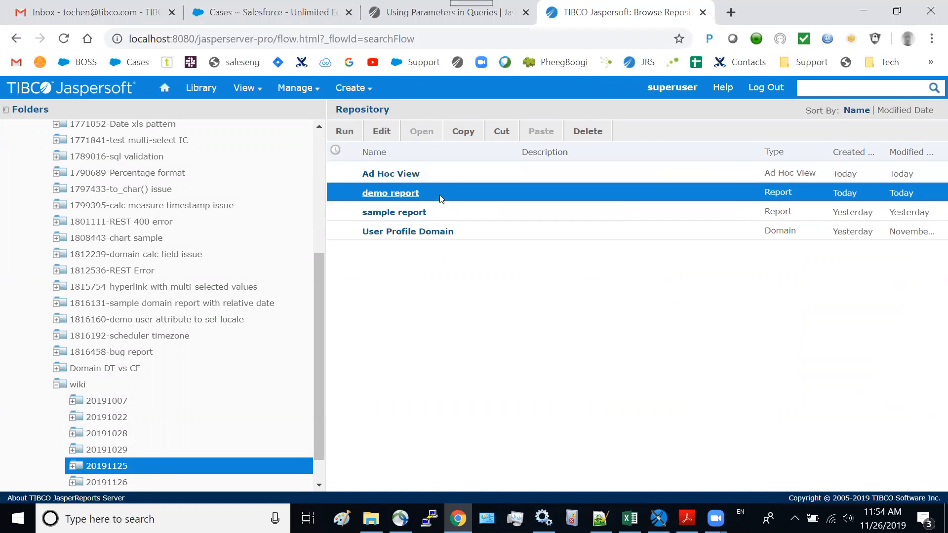
pyautogui.click(374, 136)
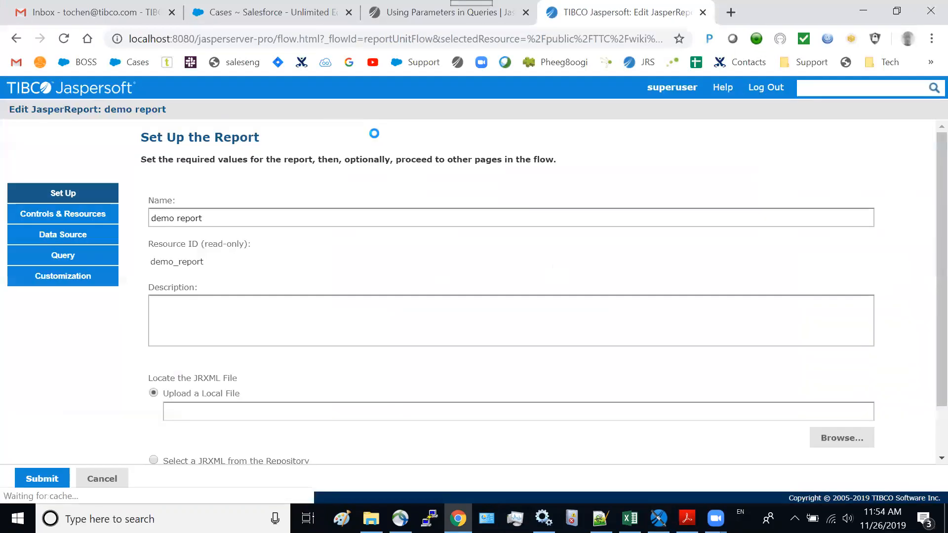
pyautogui.click(92, 215)
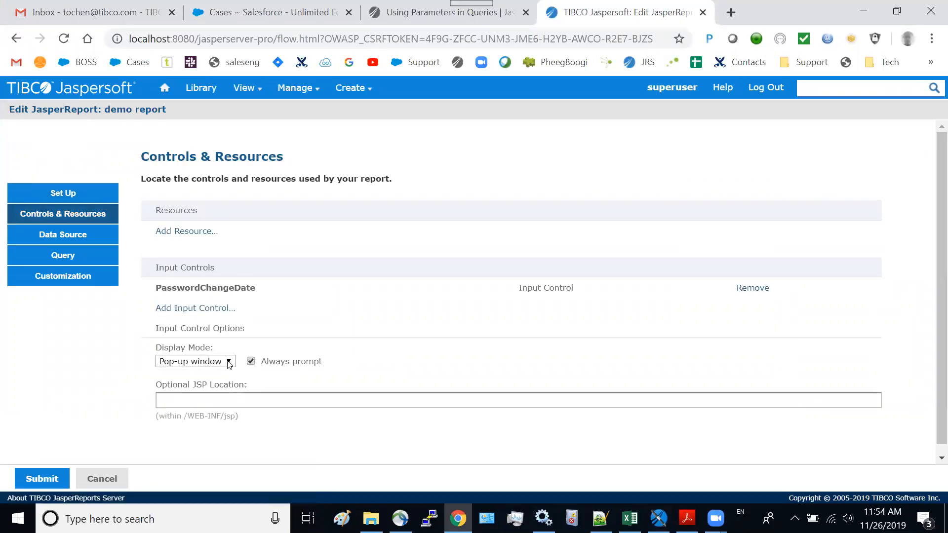
pyautogui.click(227, 363)
pyautogui.click(195, 406)
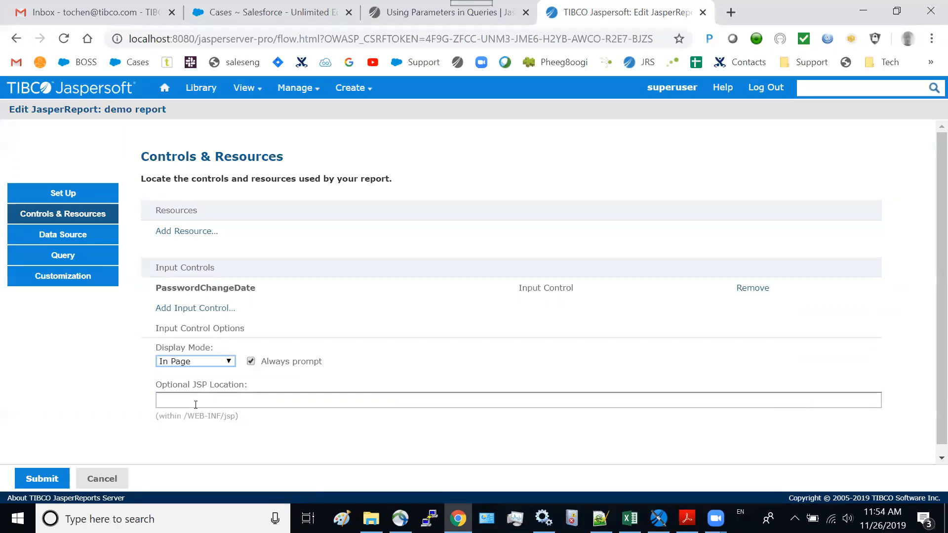
# Open the definition of the PasswordChangeDate input control and change its prompt text to Password Change Date
pyautogui.click(202, 290)
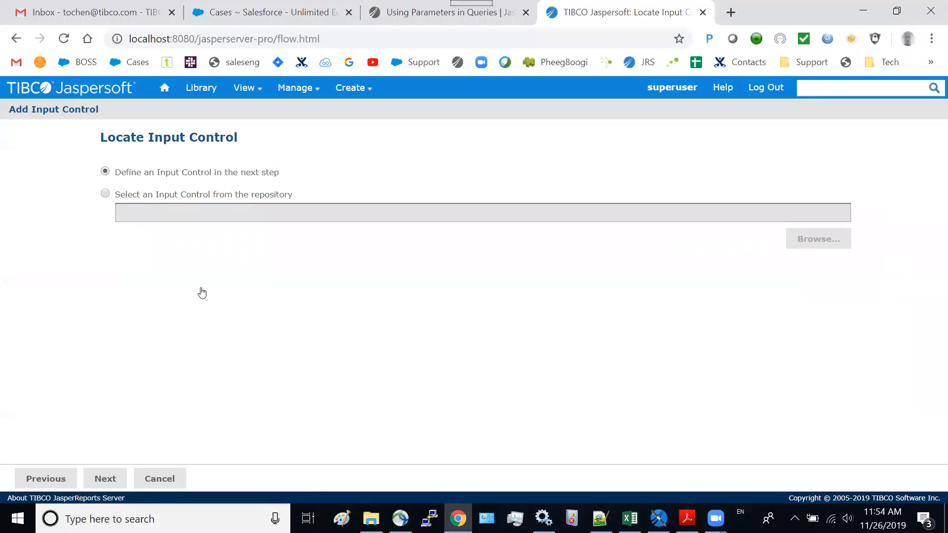
pyautogui.click(103, 485)
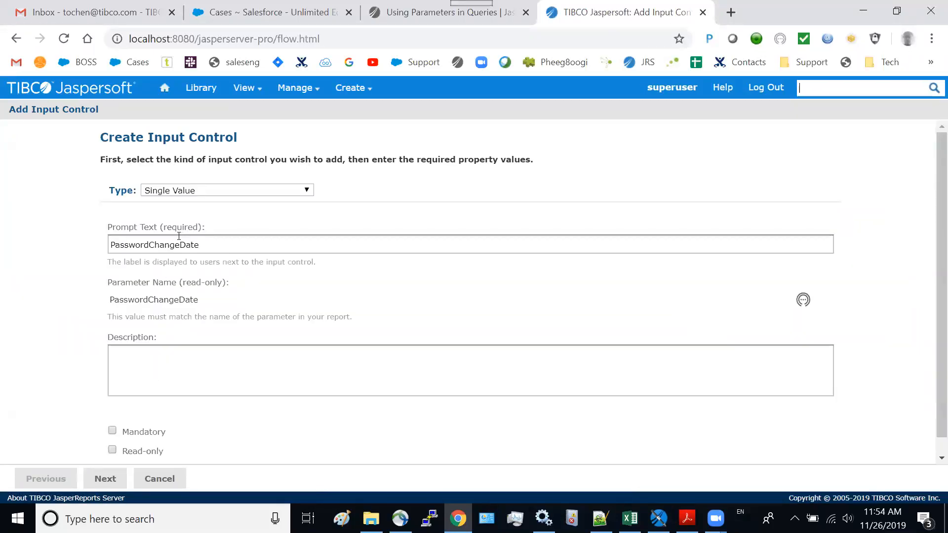
pyautogui.click(151, 244)
pyautogui.click(181, 244)
pyautogui.moveTo(201, 300); pyautogui.dragTo(107, 302)
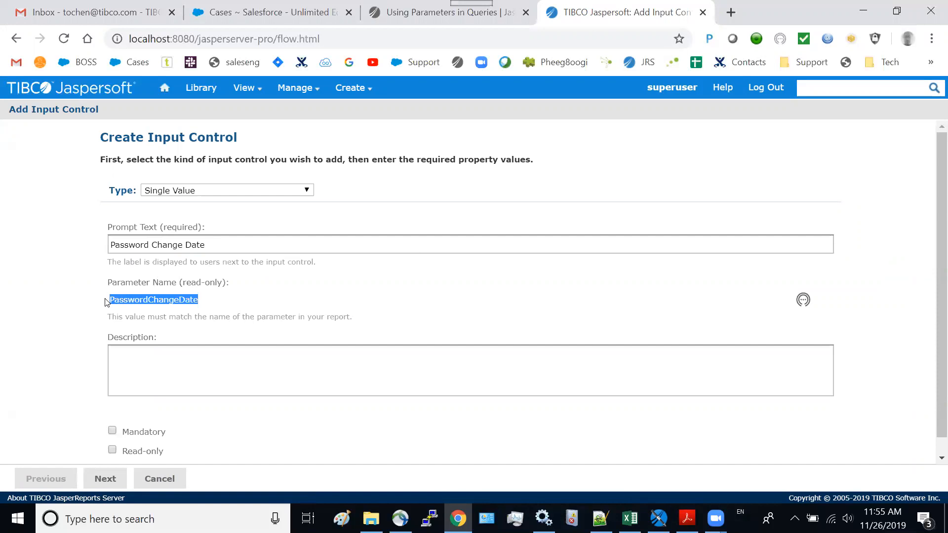
# Save the input control with its locally defined Date datatype and submit the changes to demo report
pyautogui.click(109, 483)
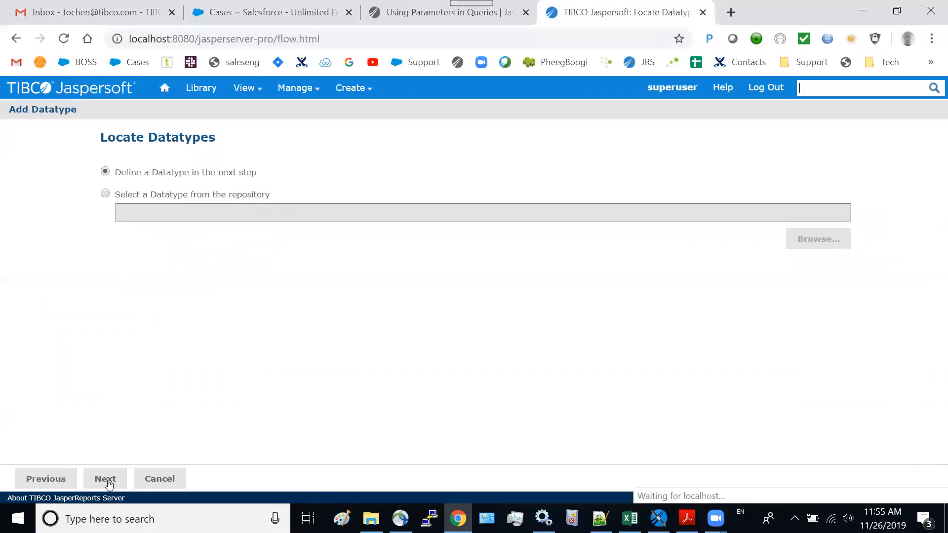
pyautogui.click(108, 480)
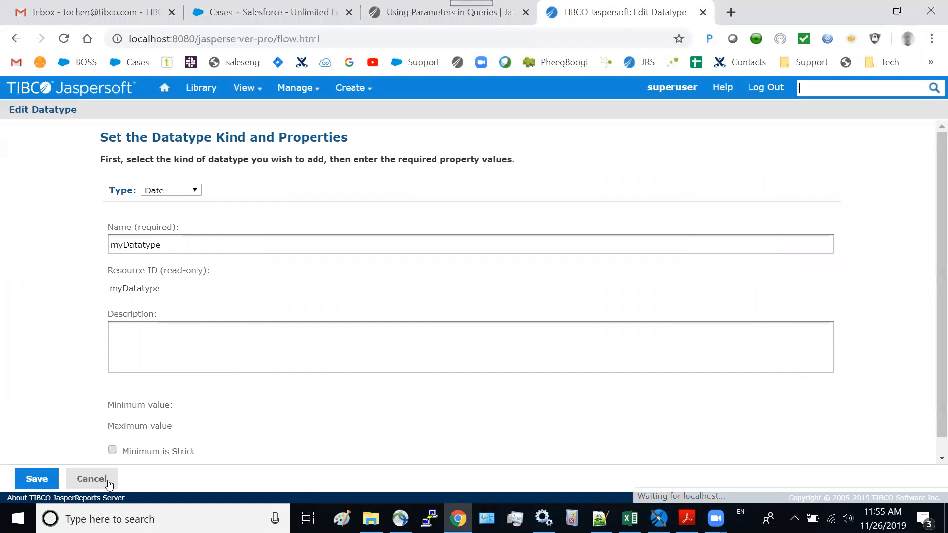
pyautogui.click(39, 477)
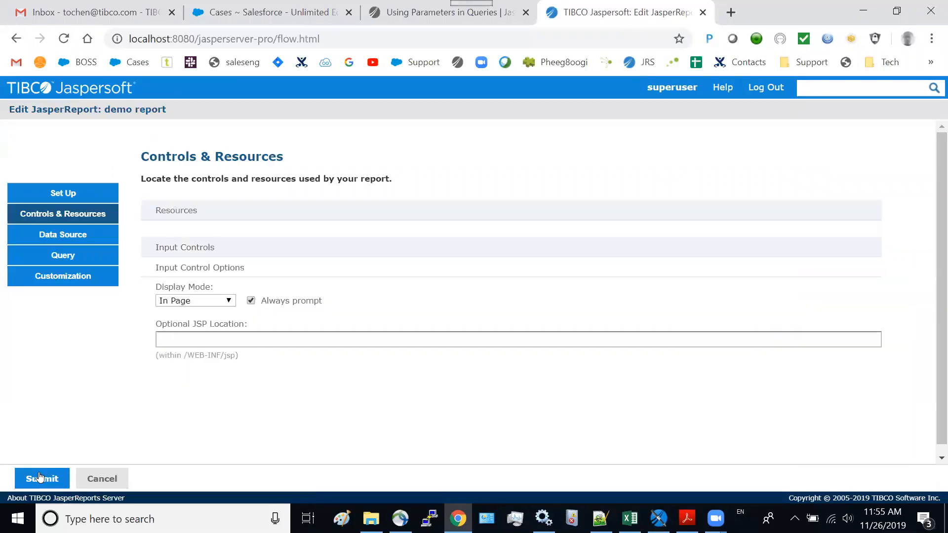
pyautogui.click(40, 477)
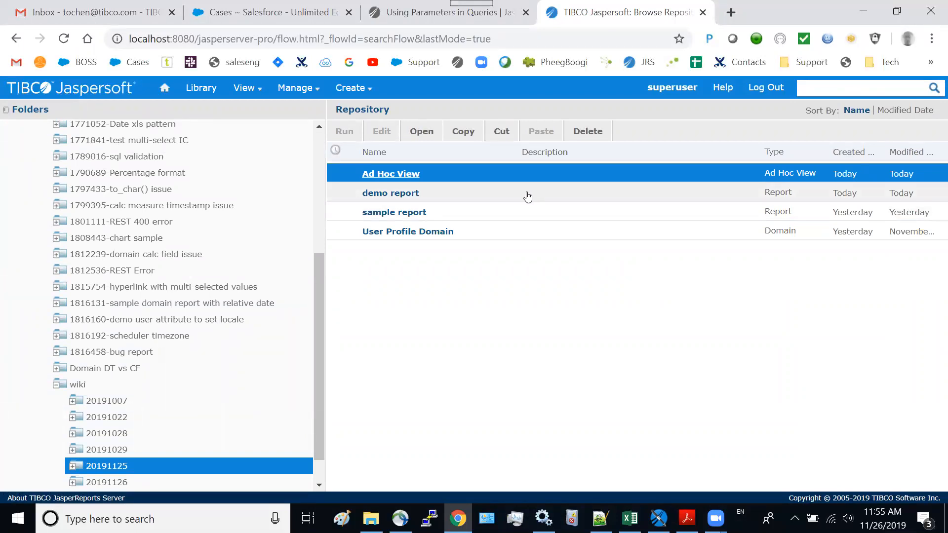
# Apply DAY to the previous password change date filter in Ad Hoc View, and return to the repository without saving
pyautogui.click(400, 174)
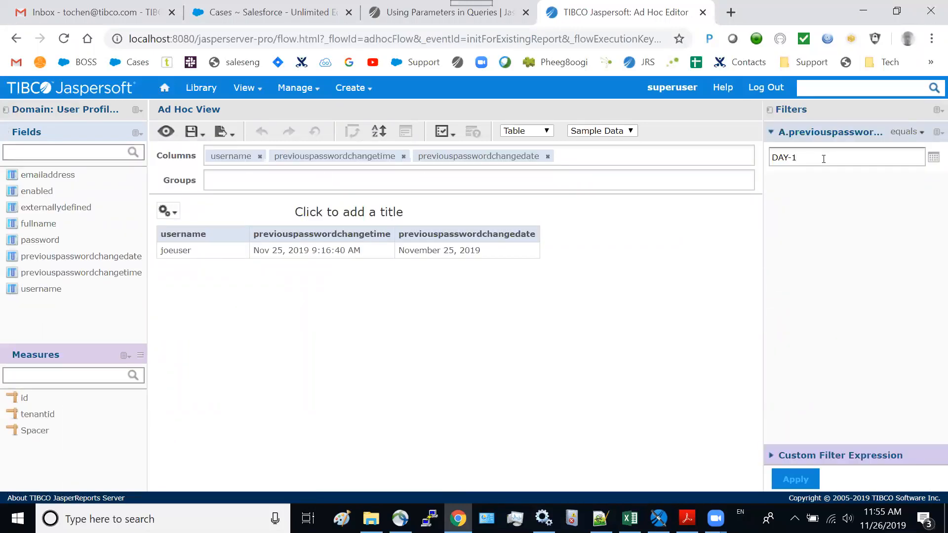
pyautogui.press('BackSpace')
pyautogui.click(863, 244)
pyautogui.click(799, 480)
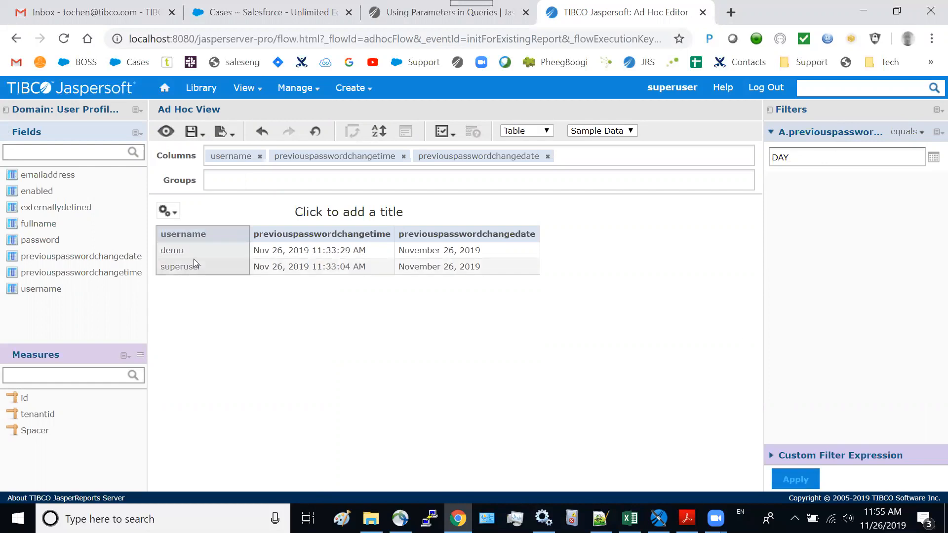
pyautogui.moveTo(248, 94)
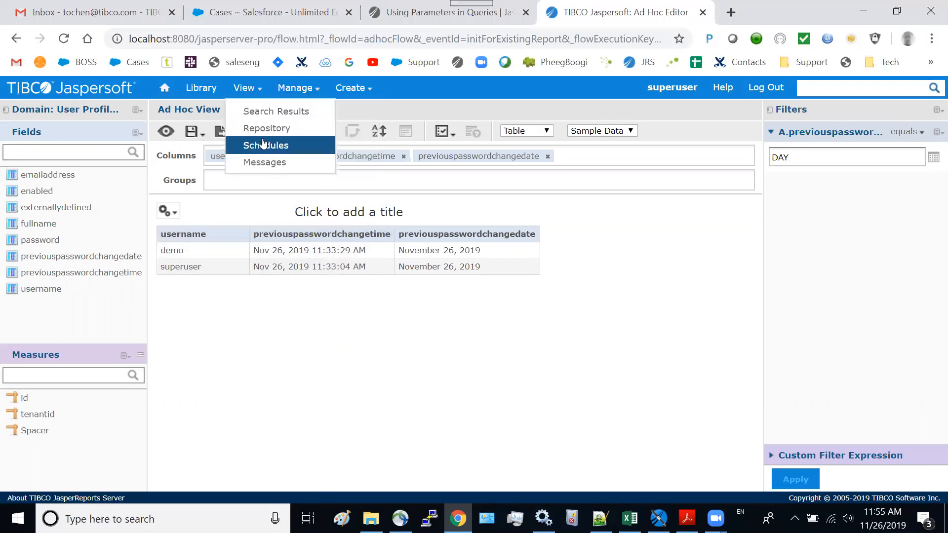
pyautogui.click(259, 130)
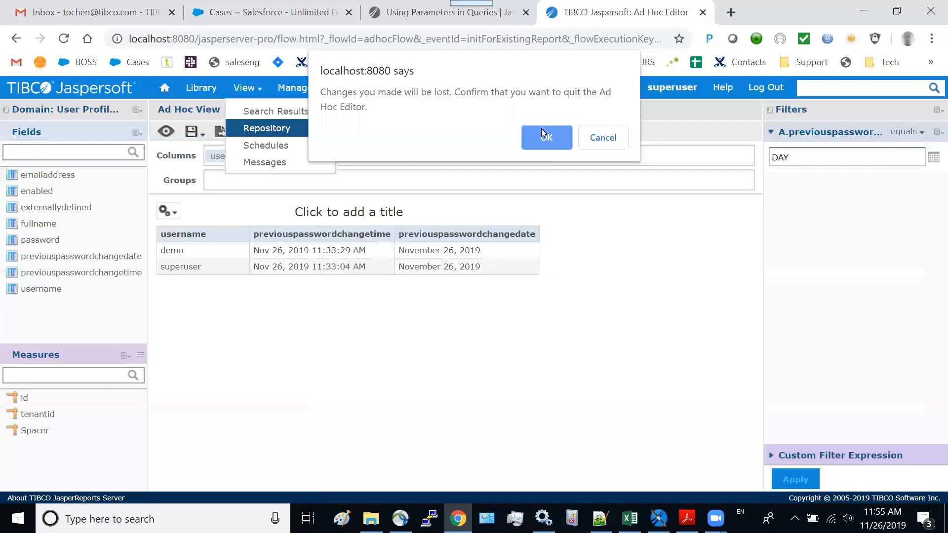
pyautogui.click(541, 129)
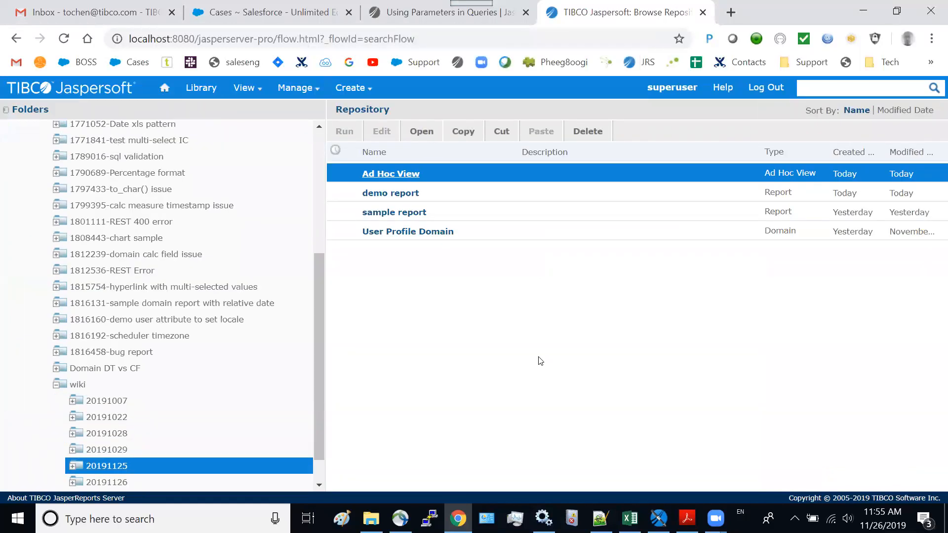
# Run demo report with Password Change Date set to DAY
pyautogui.click(381, 194)
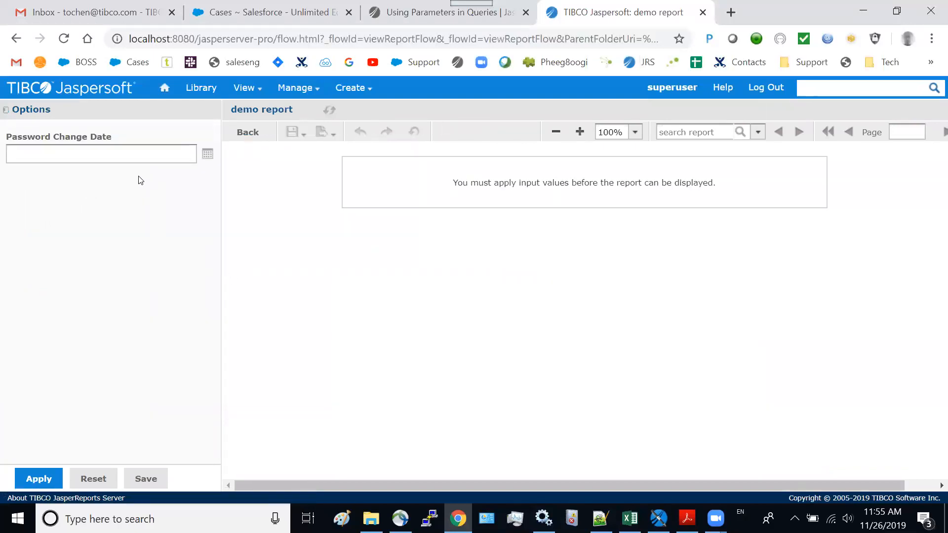
pyautogui.write('DAT')
pyautogui.write('Y')
pyautogui.click(40, 478)
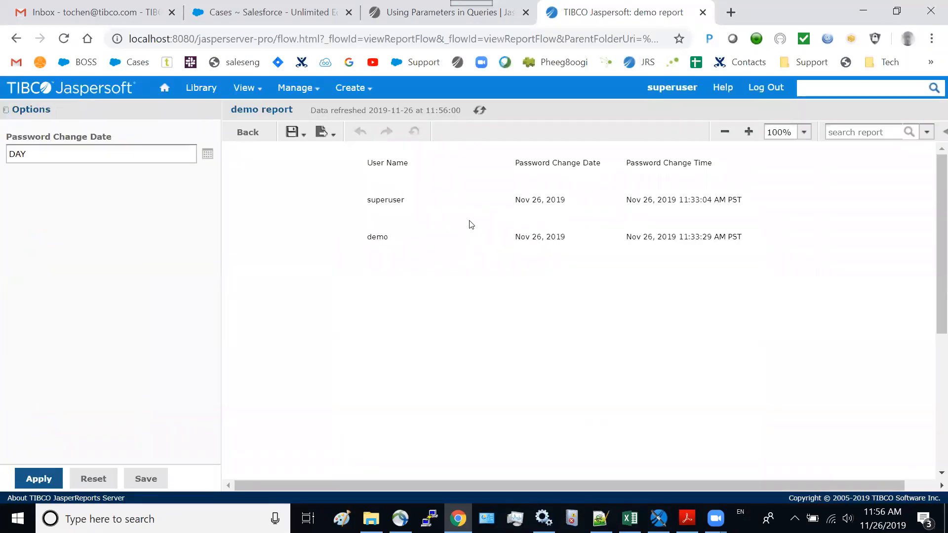
# Pick today's date, 2019-11-26, as the Password Change Date and apply it to the report
pyautogui.click(207, 155)
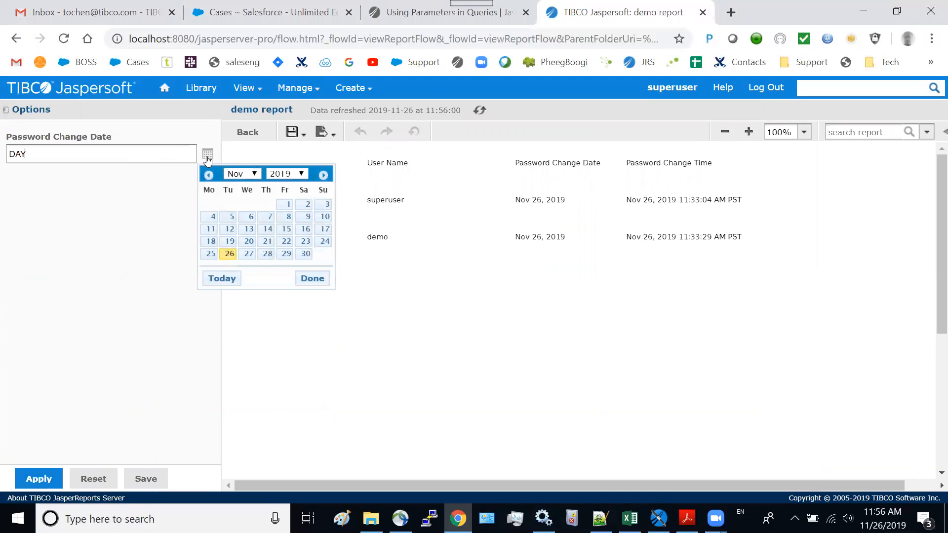
pyautogui.click(213, 277)
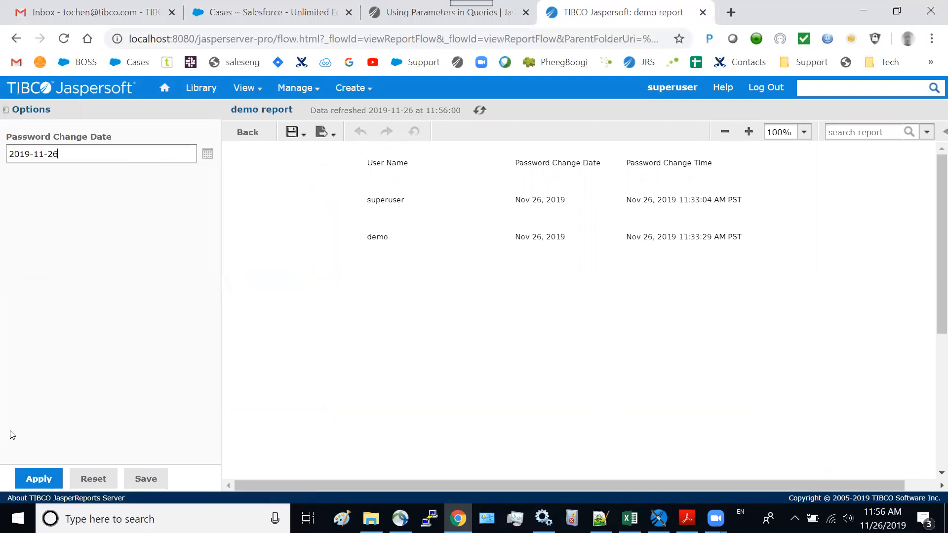
pyautogui.click(29, 478)
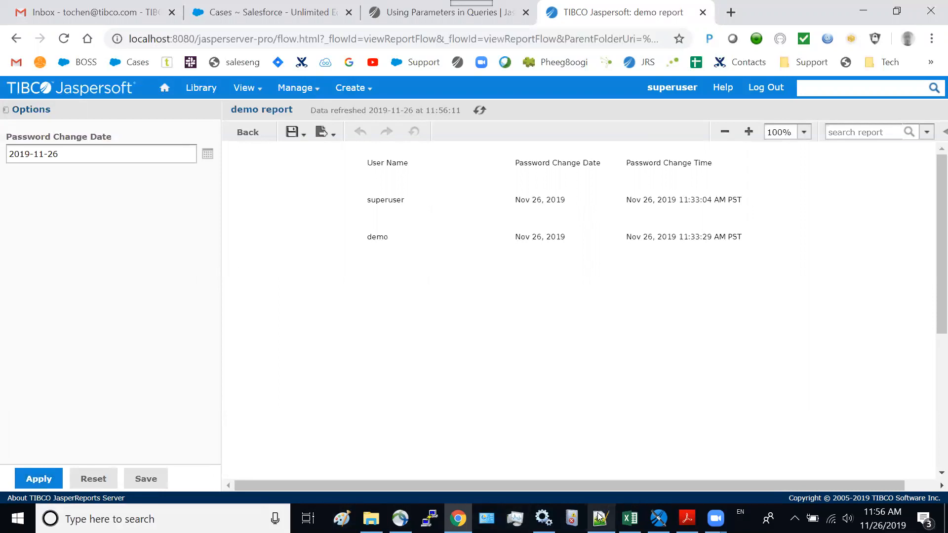
# Switch to Notepad++, decline reloading jasperserver.log, and show the documentation link noted in the new 4 file
pyautogui.moveTo(600, 518)
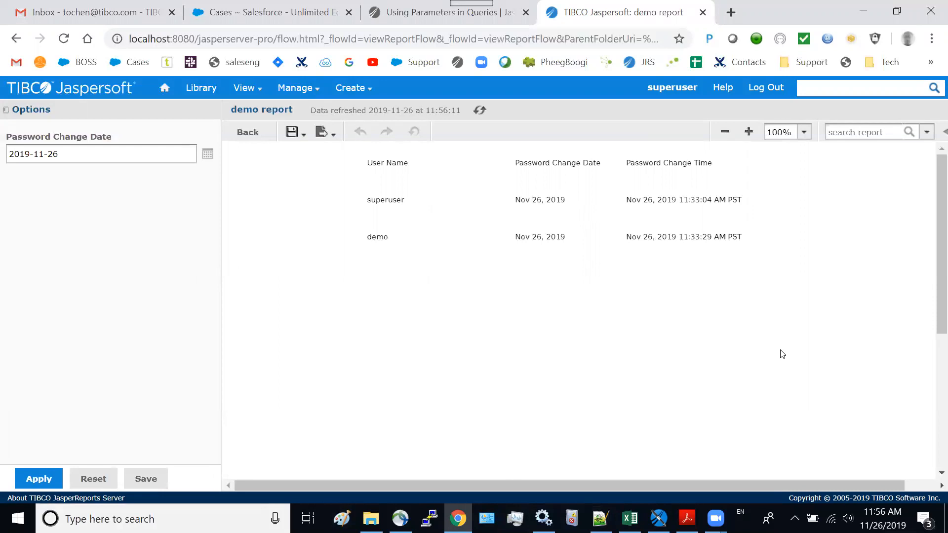
pyautogui.click(600, 518)
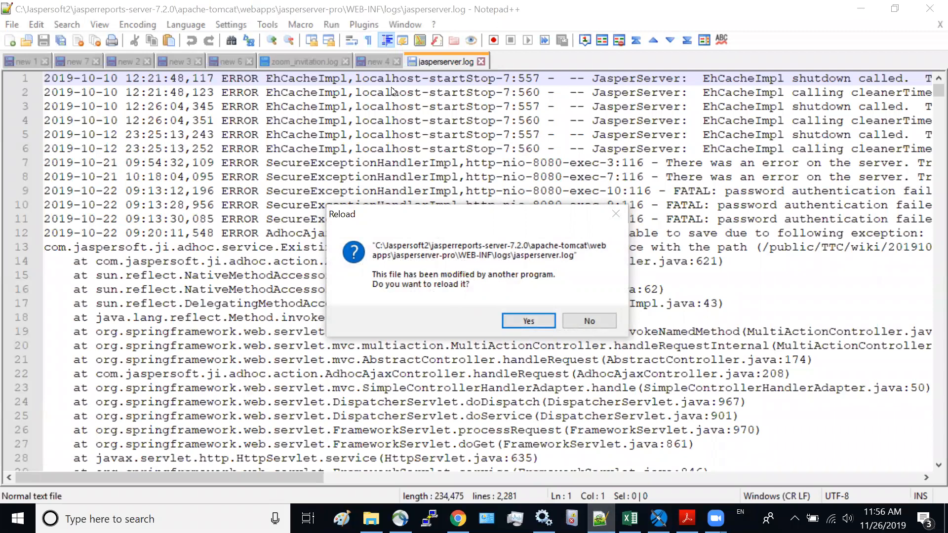
pyautogui.click(600, 316)
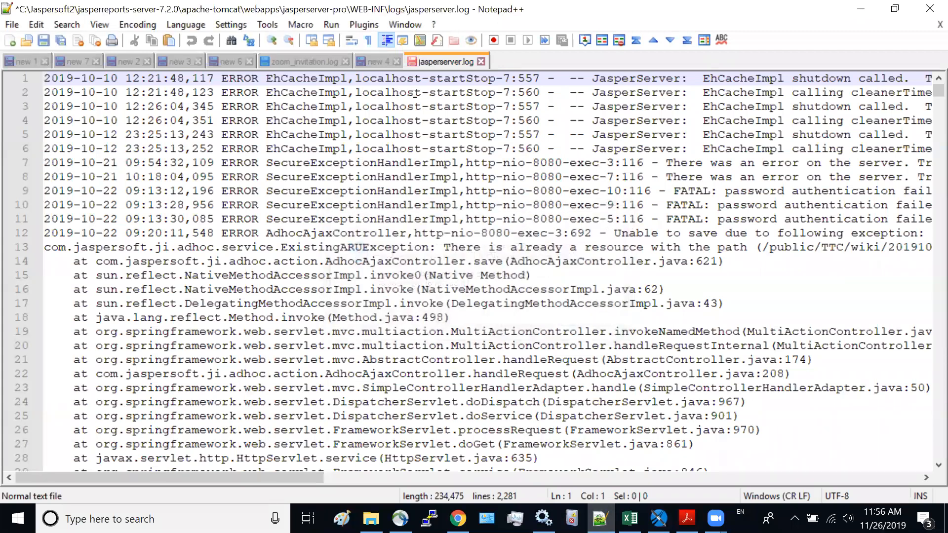
pyautogui.click(378, 62)
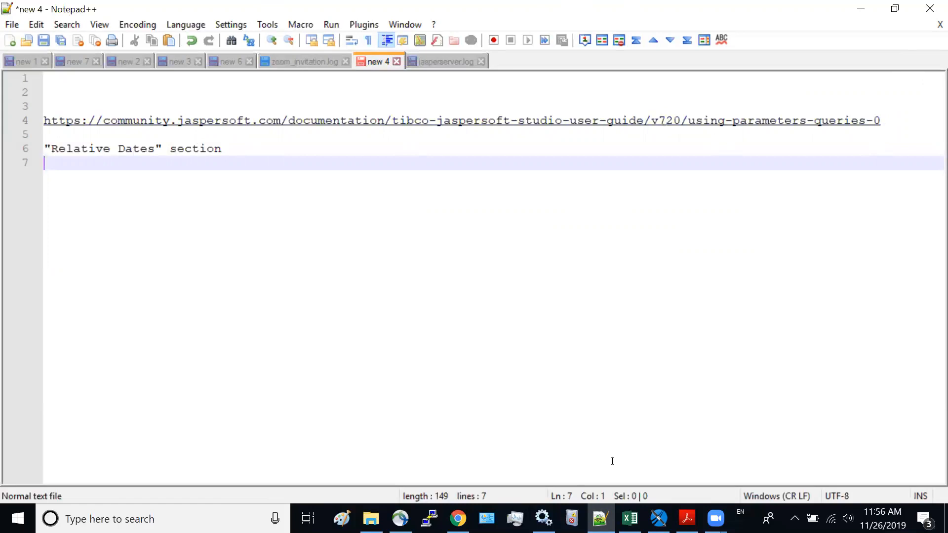
# Return to Chrome, log out of JasperReports Server discarding the report viewer changes, and close its browser tab
pyautogui.click(457, 518)
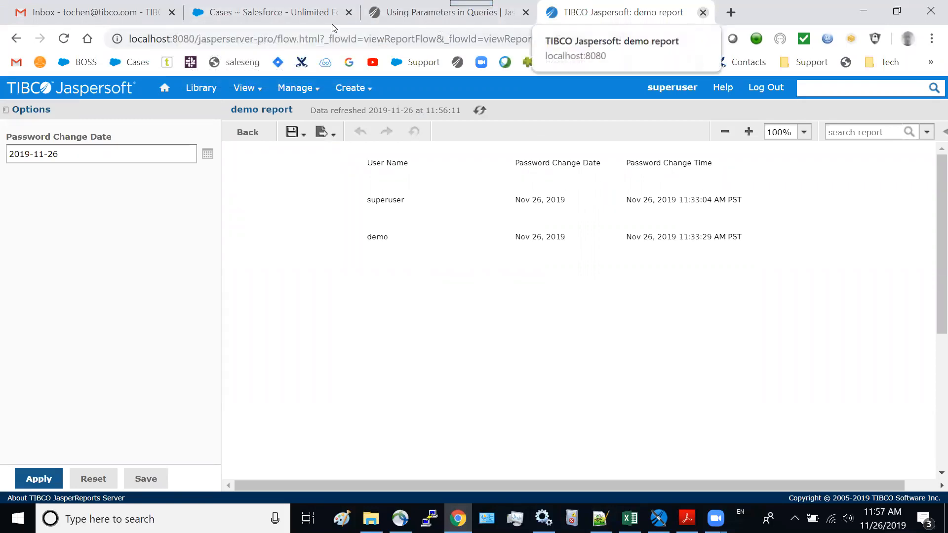
pyautogui.click(765, 88)
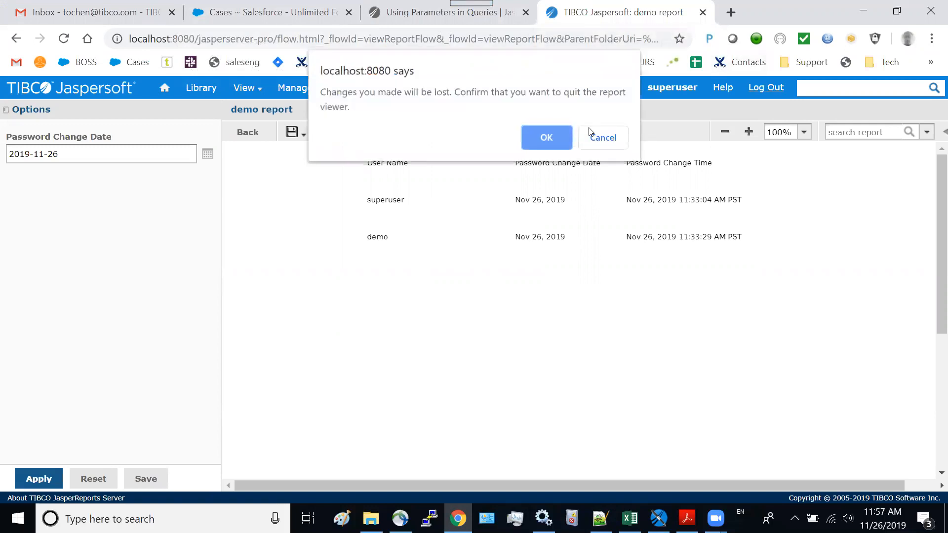
pyautogui.click(557, 136)
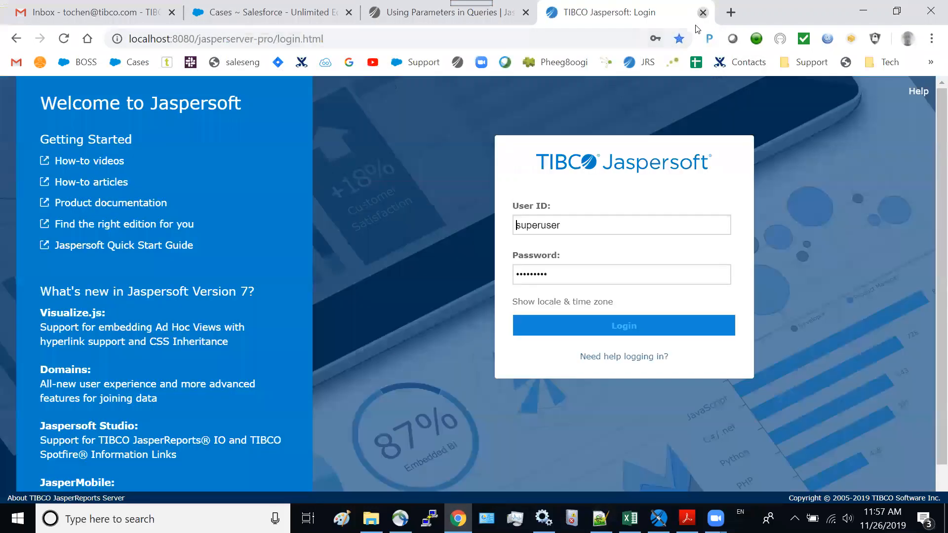
pyautogui.click(702, 12)
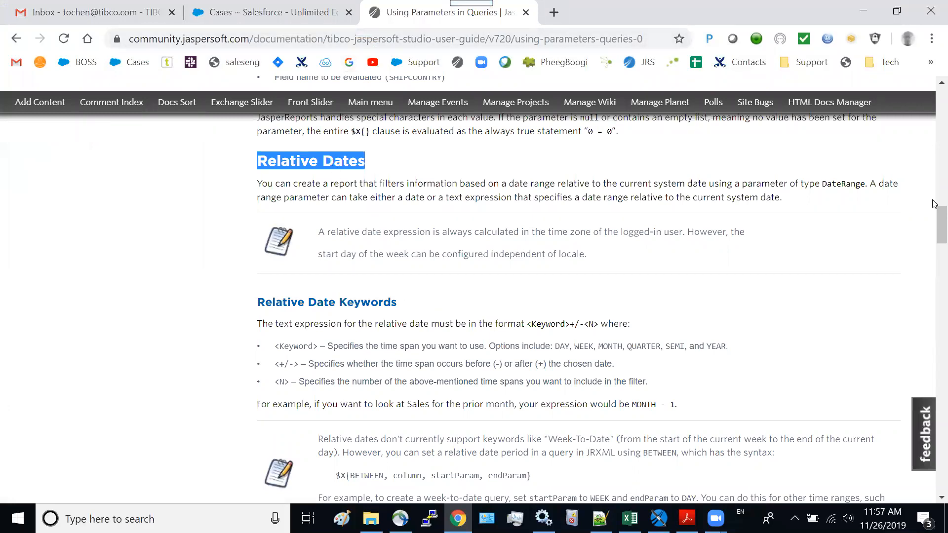
# Review the Relative Date Keywords and Creating a Date Range Parameter sections of the Jaspersoft documentation
pyautogui.moveTo(933, 215); pyautogui.dragTo(934, 228)
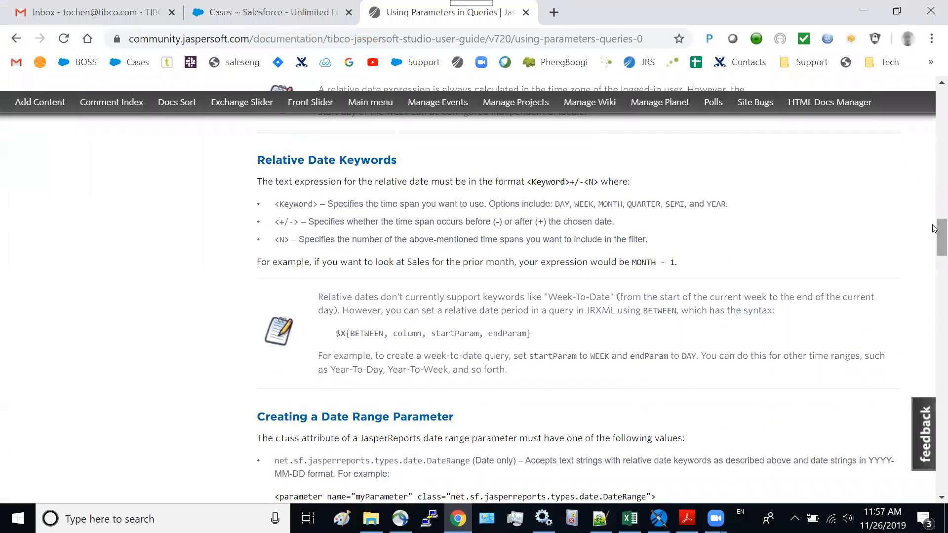